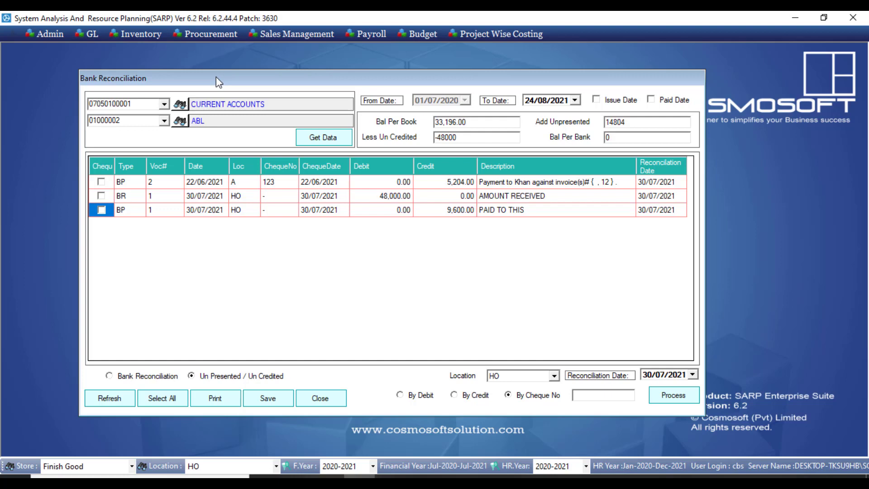
# Open a blank Bank Reconciliation form from the general ledger's cash and bank functions
pyautogui.click(90, 34)
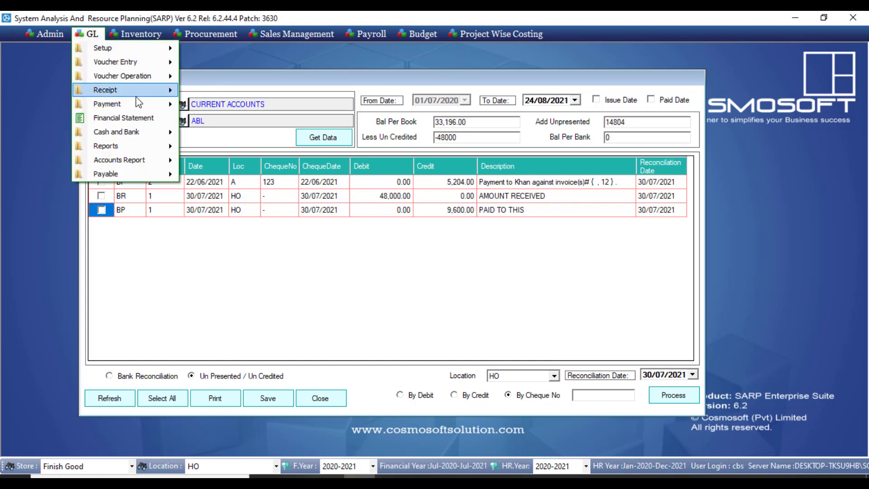
pyautogui.moveTo(156, 136)
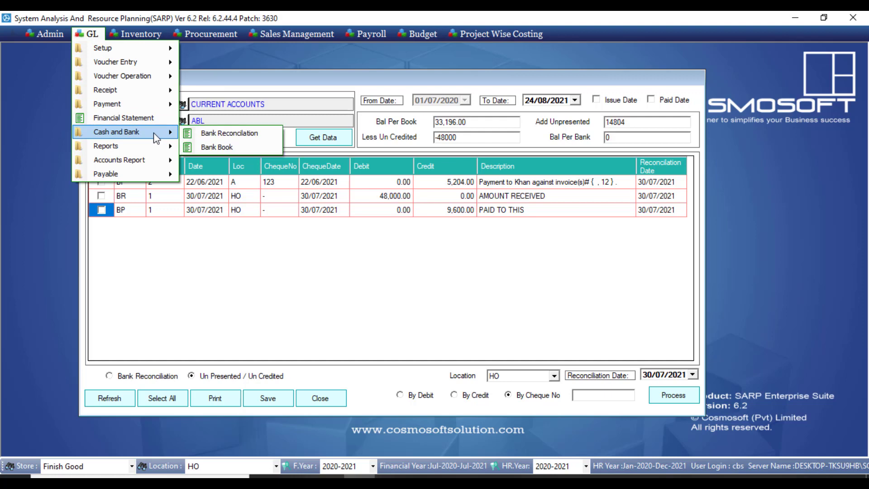
pyautogui.click(221, 134)
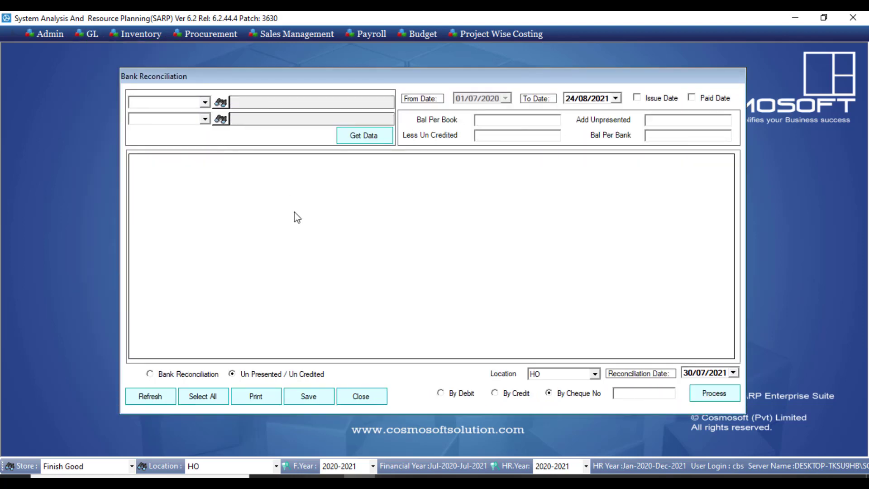
pyautogui.moveTo(193, 74); pyautogui.dragTo(185, 66)
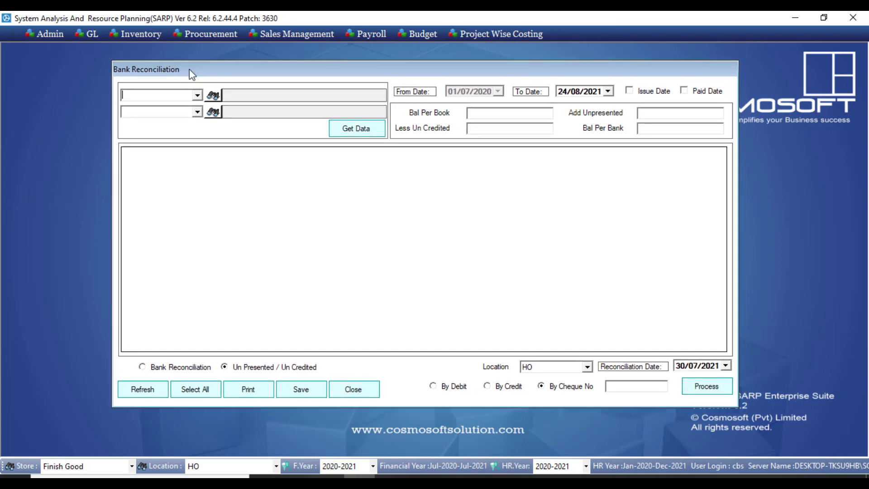
# Look up and choose CURRENT ACCOUNTS as the main account for the reconciliation
pyautogui.click(197, 96)
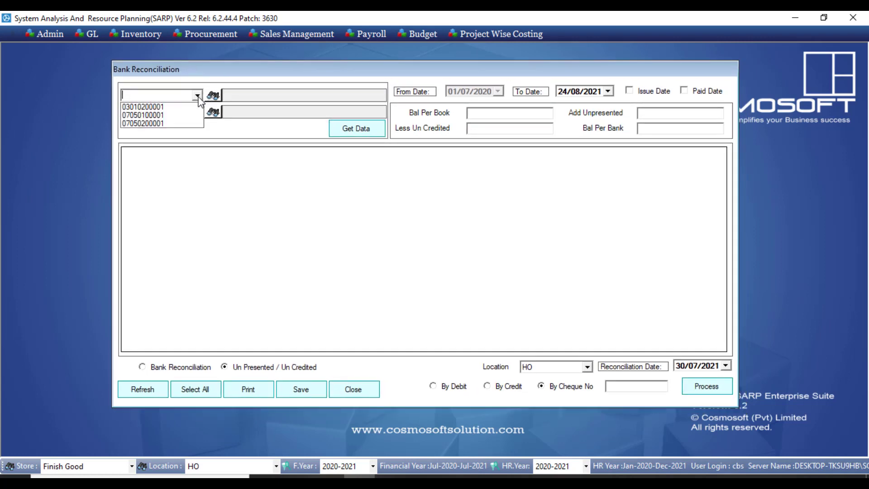
pyautogui.click(198, 96)
pyautogui.click(213, 95)
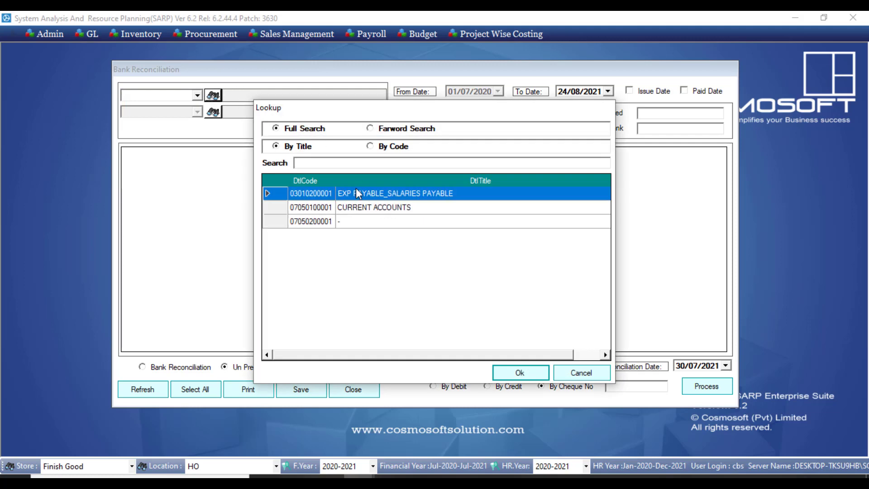
pyautogui.doubleClick(360, 209)
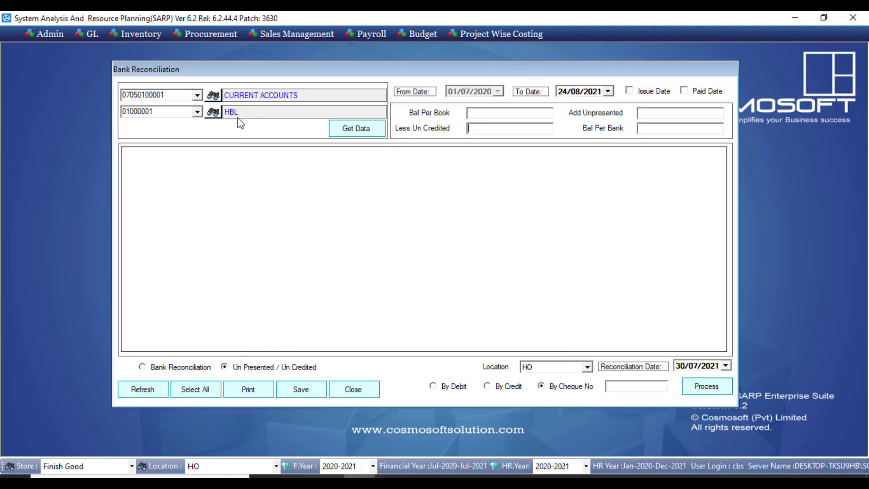
# Choose HBL as the bank sub-account and load its unreconciled vouchers
pyautogui.click(213, 112)
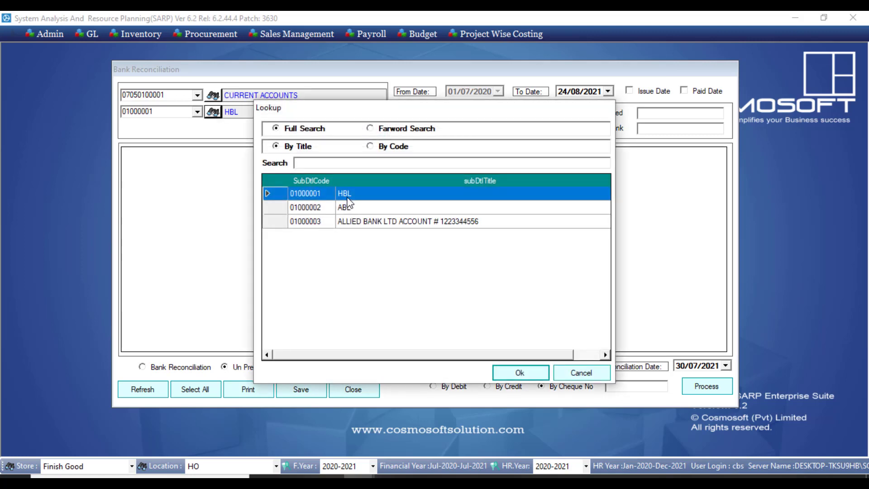
pyautogui.doubleClick(347, 197)
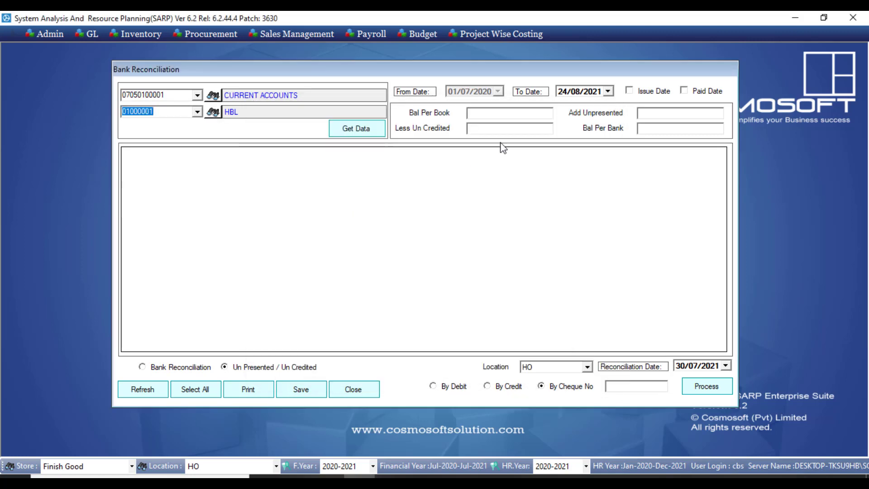
pyautogui.click(567, 95)
pyautogui.click(365, 129)
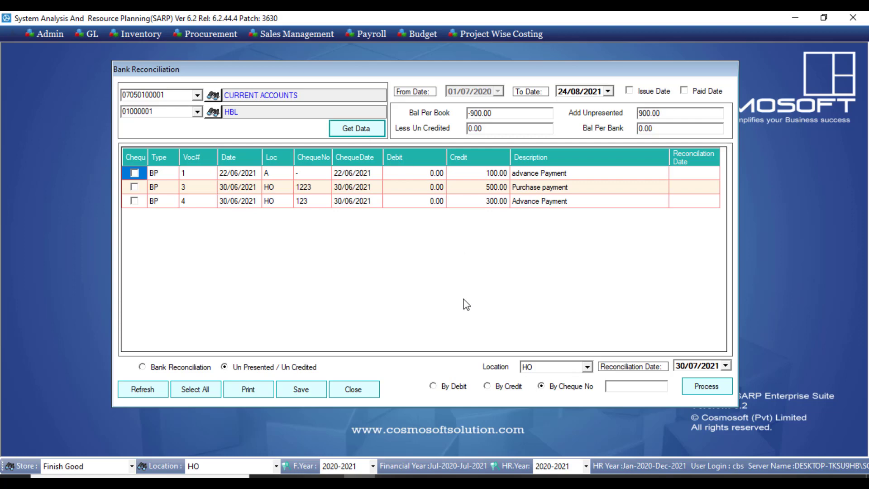
pyautogui.moveTo(166, 176); pyautogui.dragTo(624, 206)
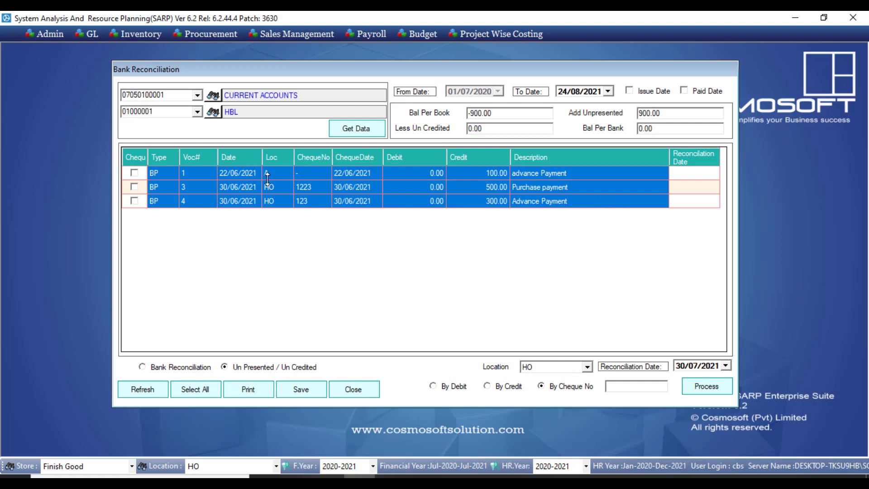
pyautogui.click(247, 187)
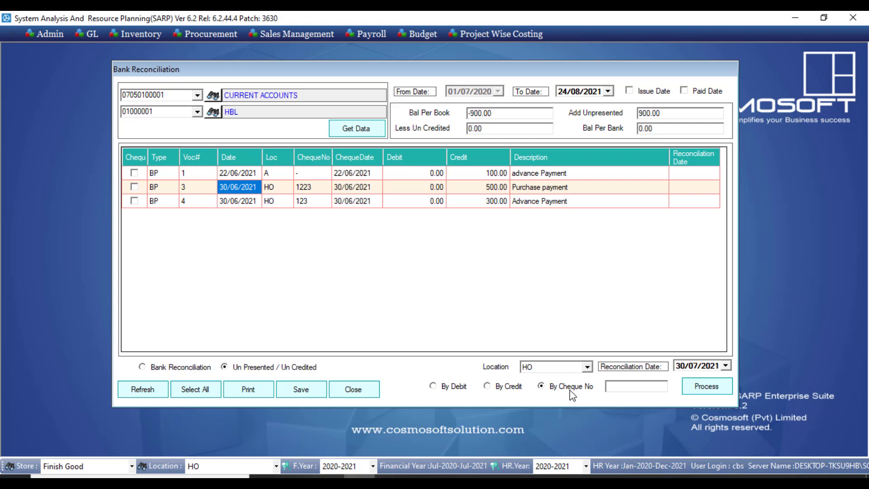
# Find cheque number 123 and process it as selected for reconciliation
pyautogui.click(621, 390)
pyautogui.write('123')
pyautogui.click(701, 390)
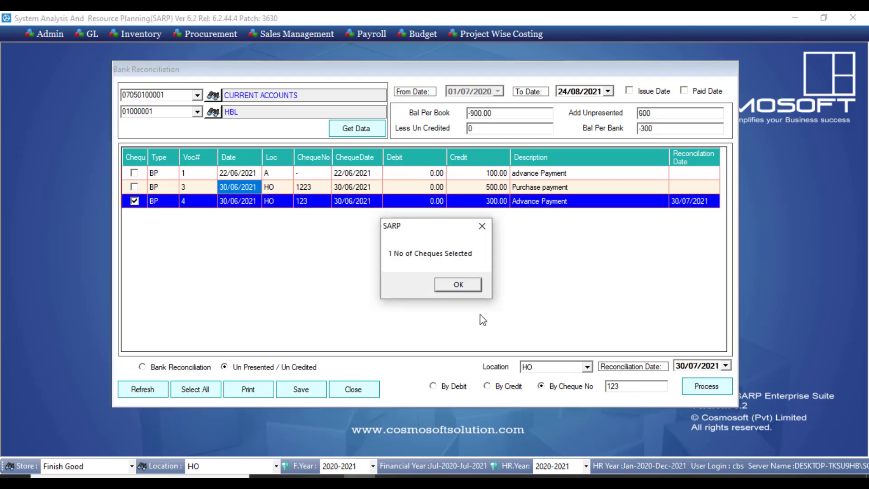
pyautogui.click(459, 285)
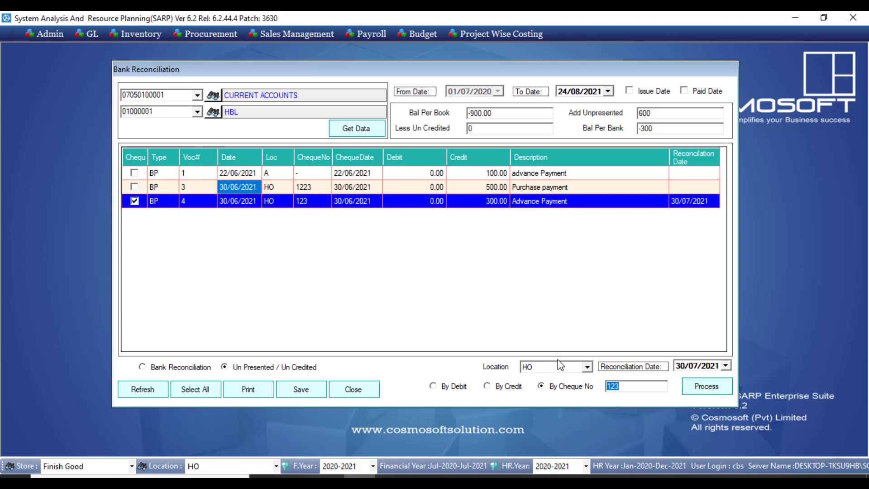
# Try to process cheque number 1234 for reconciliation
pyautogui.click(629, 387)
pyautogui.write('4')
pyautogui.click(706, 387)
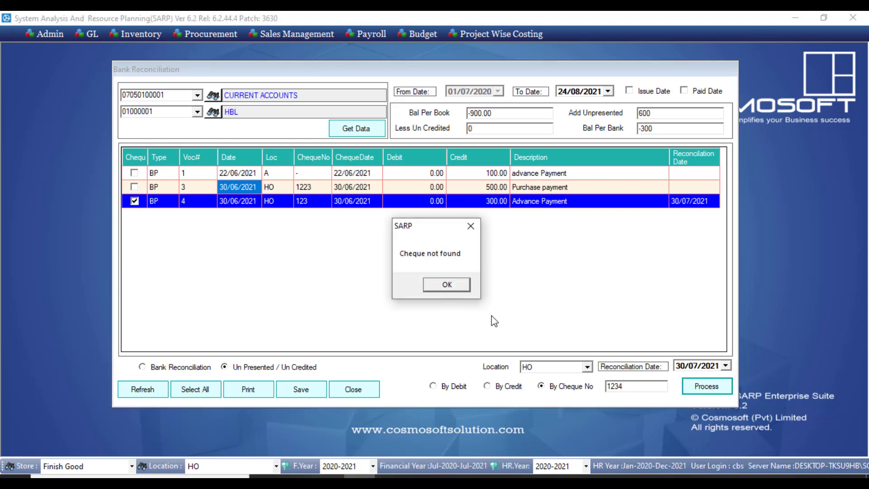
pyautogui.click(454, 290)
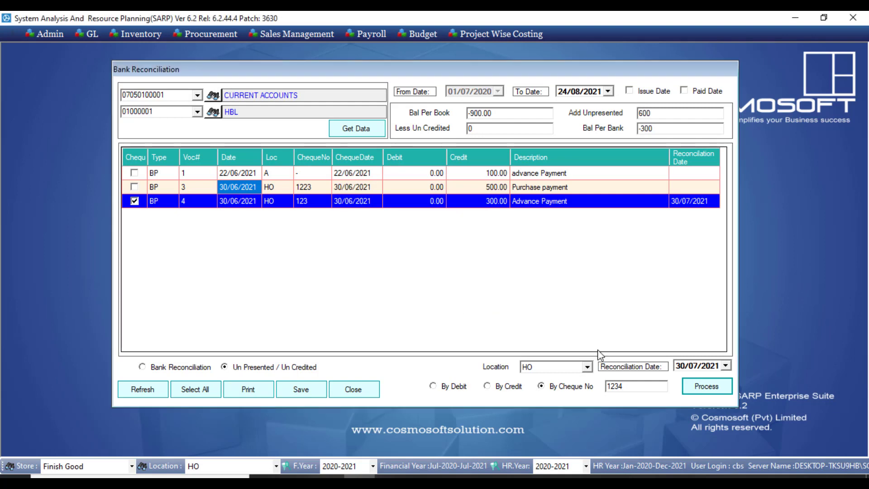
# Correct the cheque number to 1223 and process that cheque as selected for reconciliation
pyautogui.click(629, 388)
pyautogui.press('BackSpace')
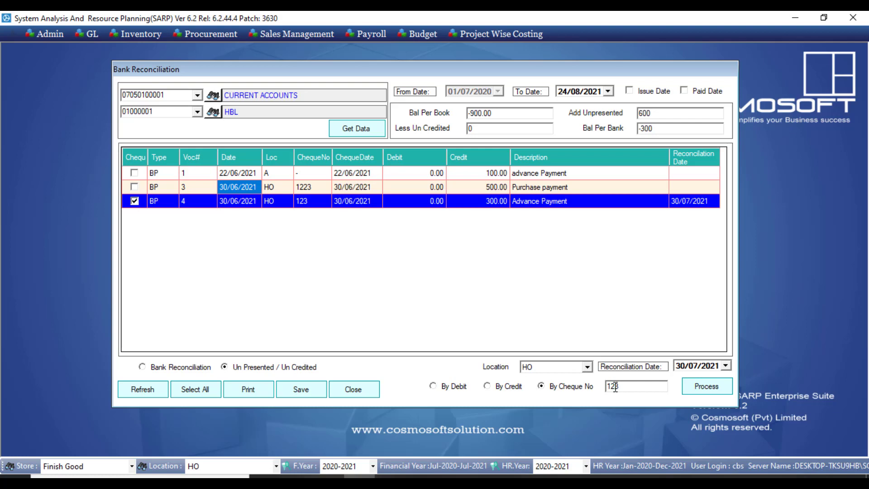
pyautogui.write('2')
pyautogui.click(754, 33)
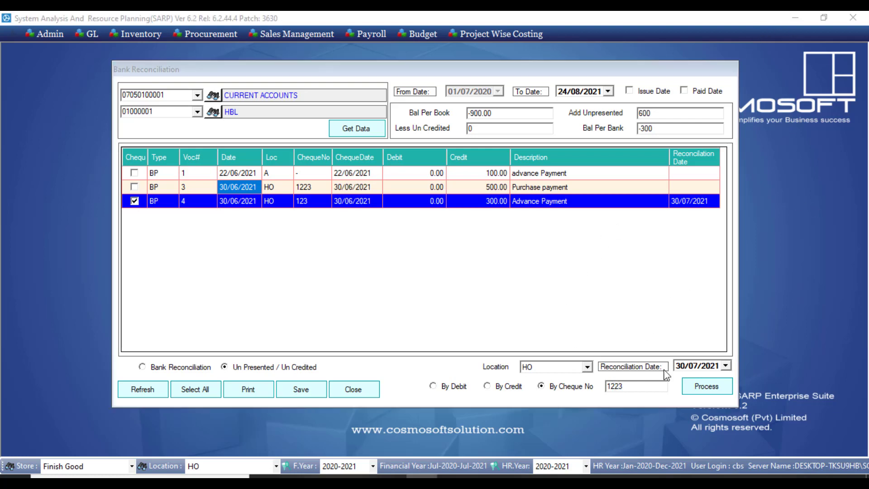
pyautogui.click(706, 386)
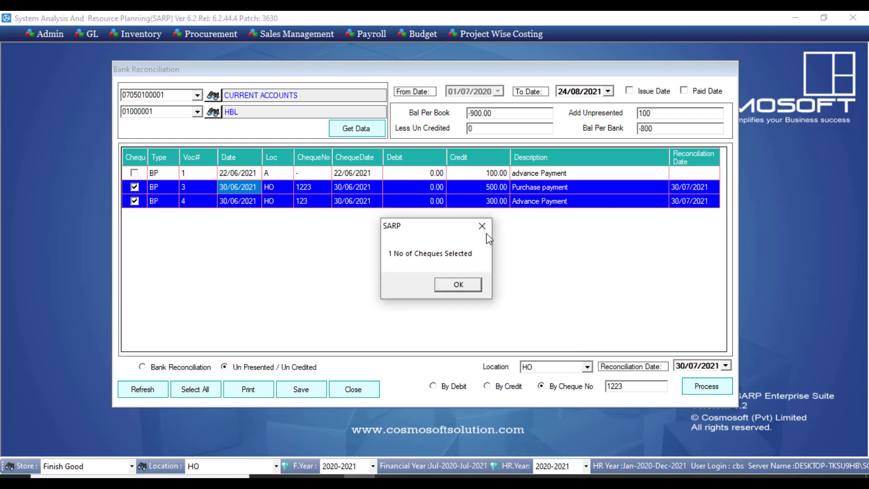
pyautogui.click(485, 232)
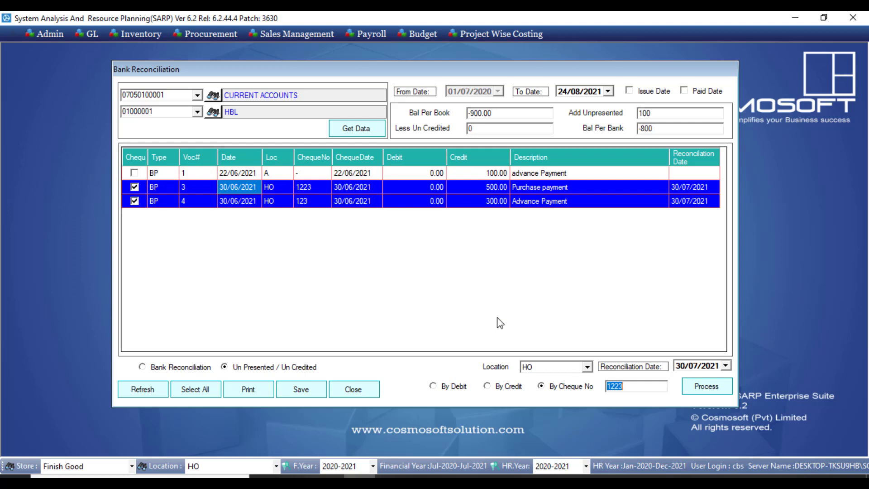
# Mark voucher 1 as reconciled, and clear the selection of vouchers 1, 3 and 4
pyautogui.click(134, 173)
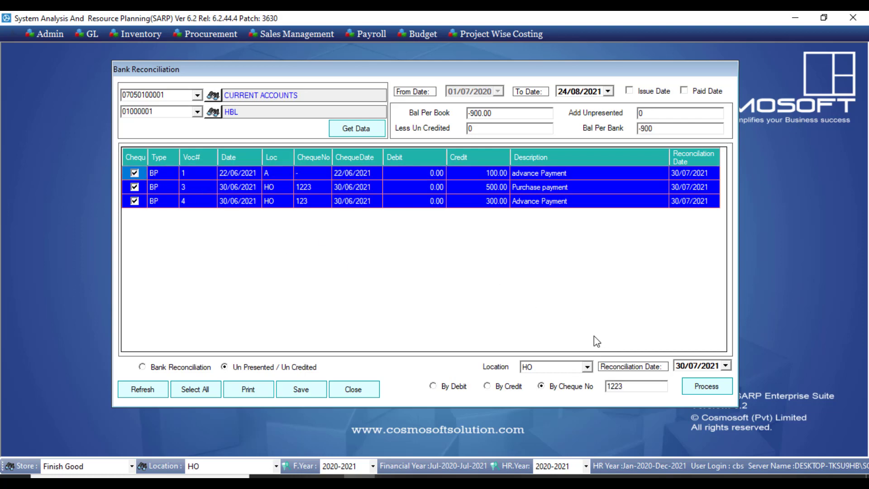
pyautogui.click(134, 173)
pyautogui.click(134, 187)
pyautogui.click(134, 201)
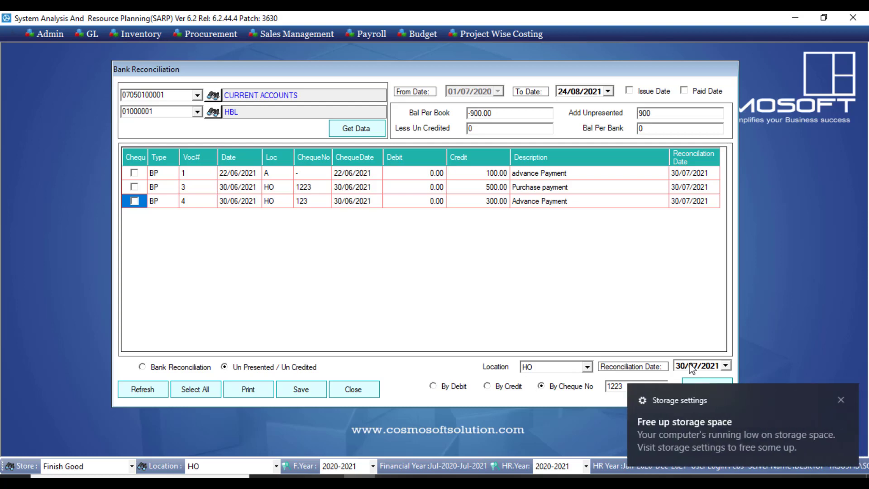
pyautogui.click(842, 401)
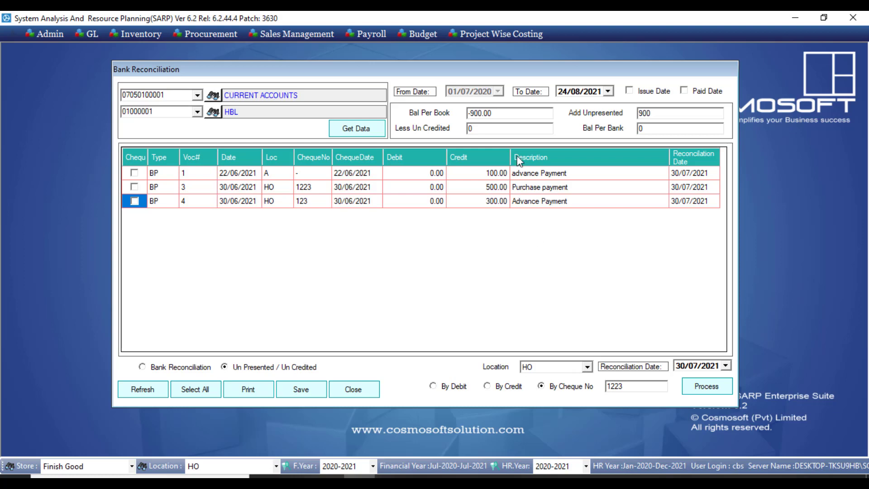
# Examine how the book balance, unpresented and uncredited amounts relate to the bank balance
pyautogui.moveTo(492, 113); pyautogui.dragTo(466, 115)
pyautogui.moveTo(667, 109); pyautogui.dragTo(621, 116)
pyautogui.click(508, 128)
pyautogui.moveTo(666, 129); pyautogui.dragTo(631, 132)
pyautogui.moveTo(494, 113); pyautogui.dragTo(458, 108)
pyautogui.moveTo(509, 115); pyautogui.dragTo(445, 107)
pyautogui.moveTo(511, 114); pyautogui.dragTo(450, 113)
pyautogui.moveTo(661, 127); pyautogui.dragTo(624, 129)
pyautogui.moveTo(659, 112); pyautogui.dragTo(594, 109)
# Mark vouchers 1, 3 and 4 as reconciled, checking how the balance per bank responds
pyautogui.click(135, 173)
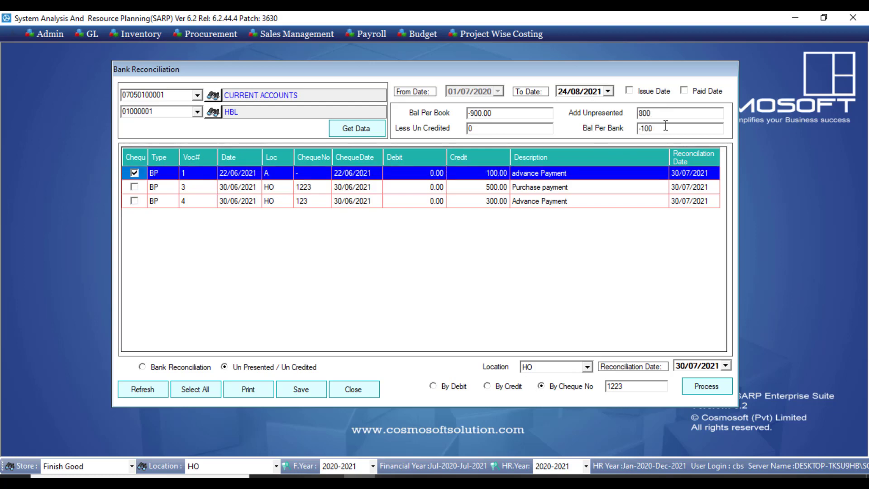
pyautogui.moveTo(665, 128); pyautogui.dragTo(636, 129)
pyautogui.click(135, 187)
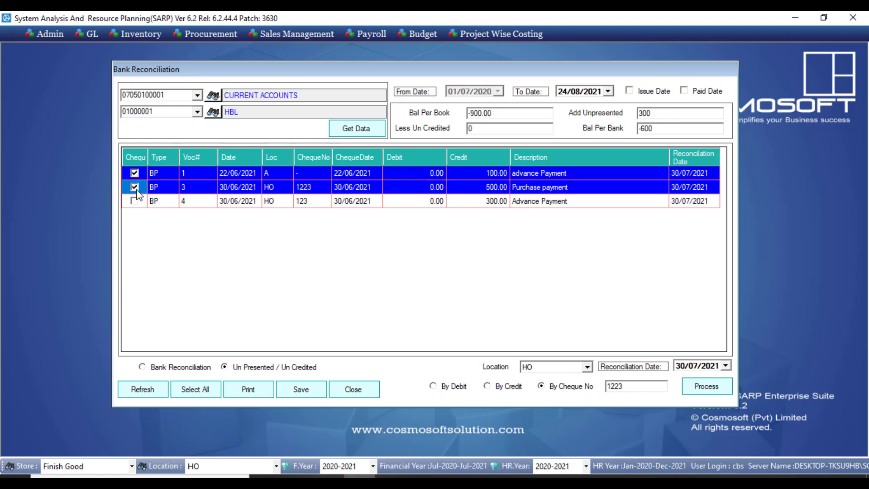
pyautogui.click(134, 201)
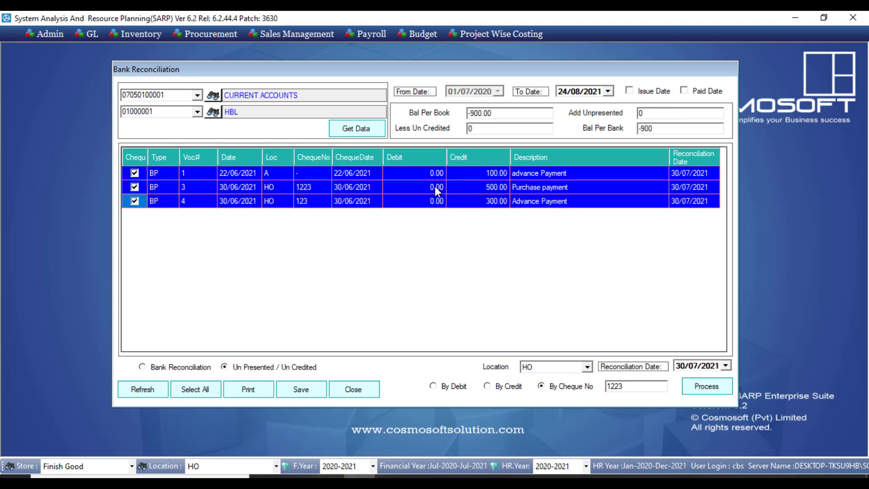
# Compare the book balance with the unpresented amount and save the HBL reconciliation
pyautogui.moveTo(496, 113); pyautogui.dragTo(460, 113)
pyautogui.click(653, 113)
pyautogui.click(495, 113)
pyautogui.click(301, 396)
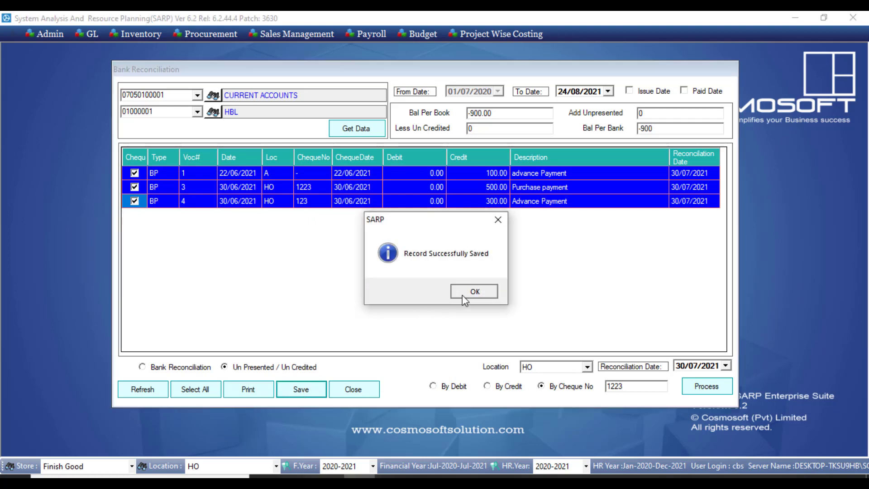
pyautogui.click(463, 295)
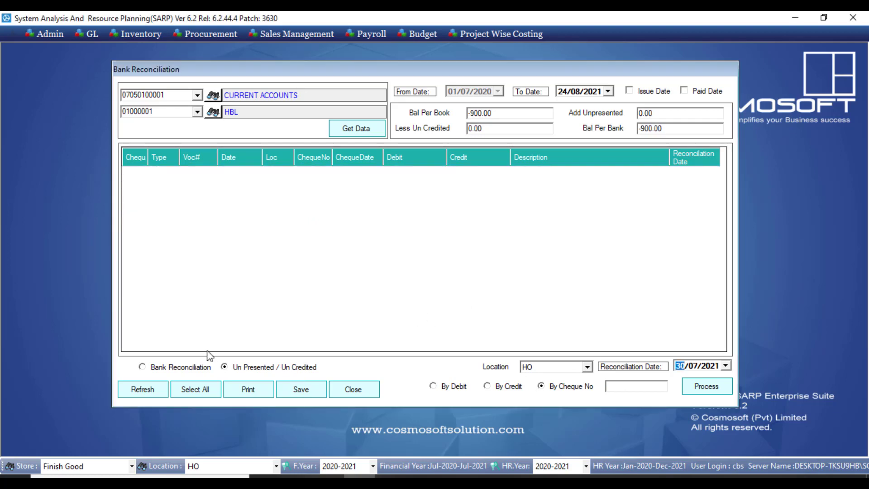
# Generate the Bank Reconciliation report for HBL, review its book and bank statement balances, and close it
pyautogui.click(164, 371)
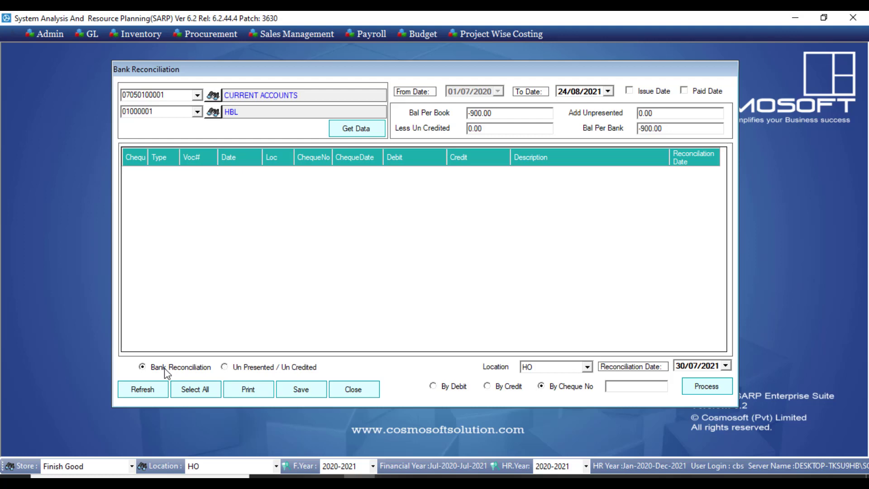
pyautogui.click(302, 392)
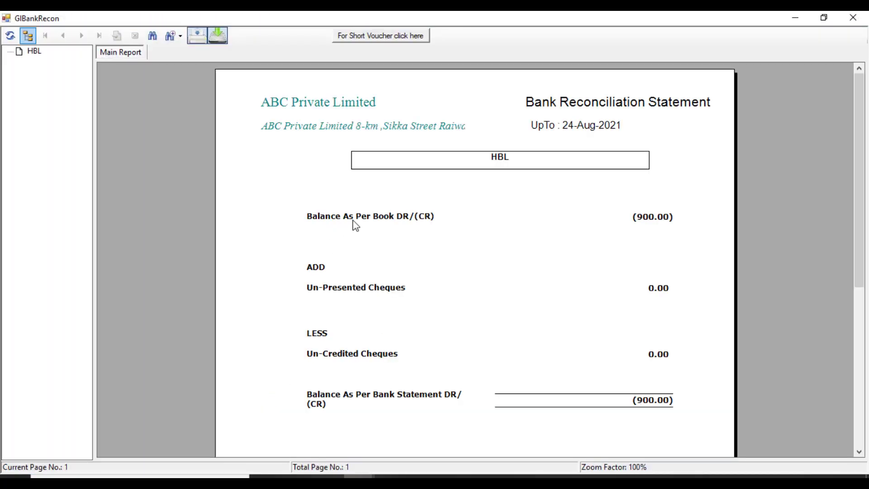
pyautogui.click(379, 224)
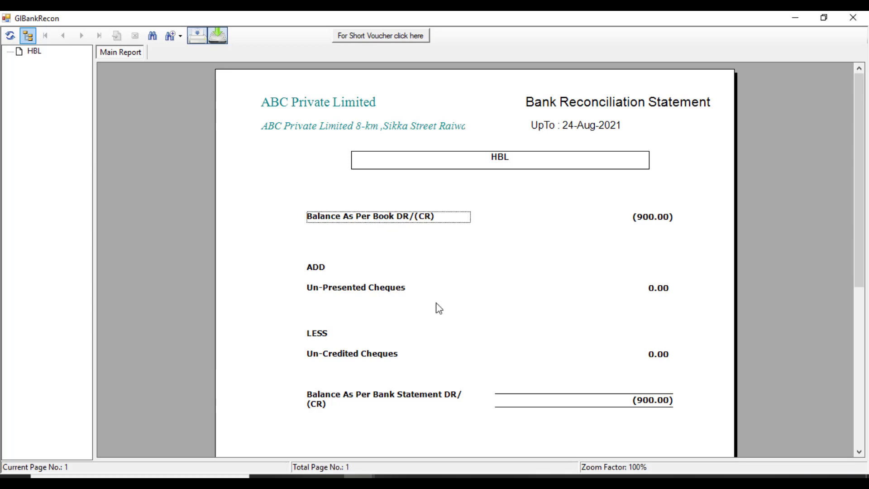
pyautogui.click(414, 401)
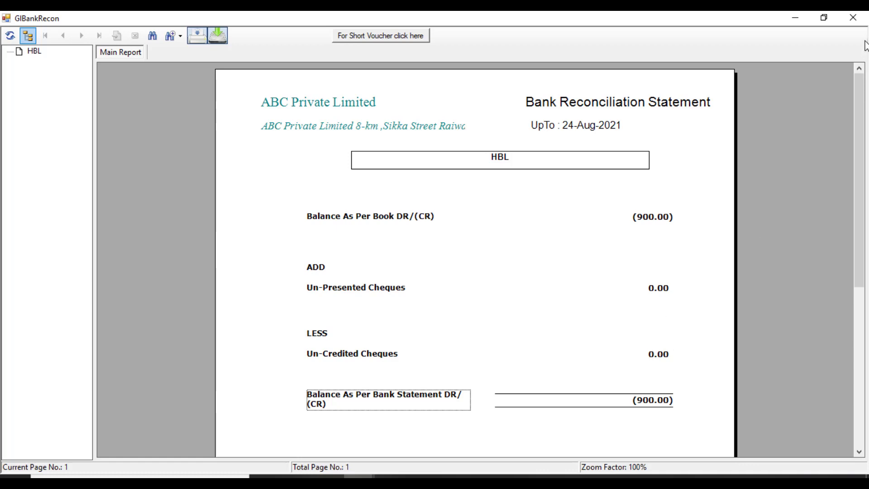
pyautogui.click(854, 17)
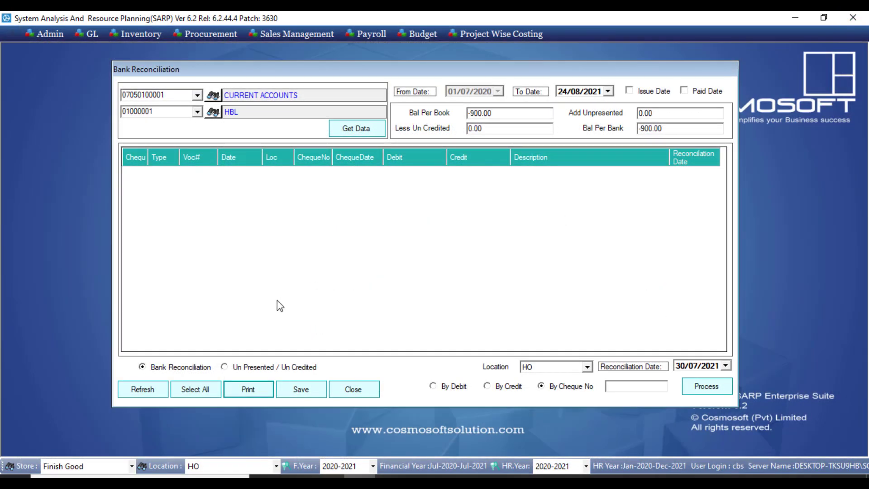
# Generate the Un Presented / Un Credited cheques report for HBL
pyautogui.click(232, 368)
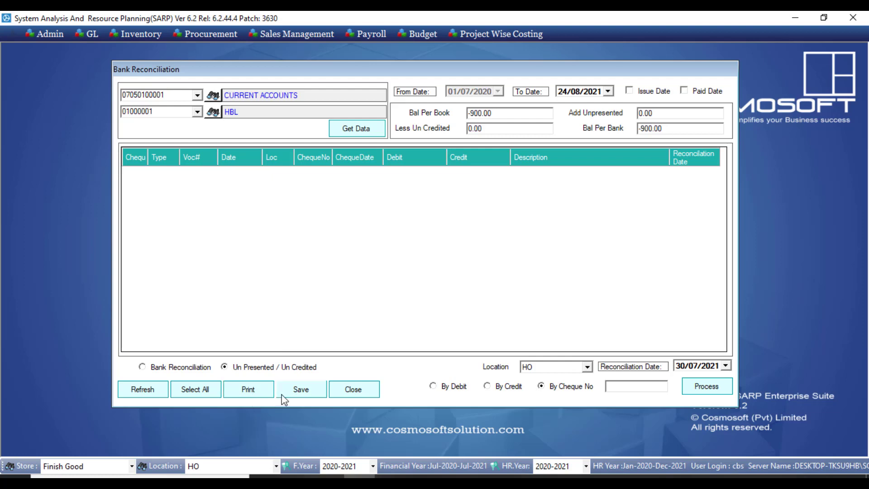
pyautogui.click(255, 398)
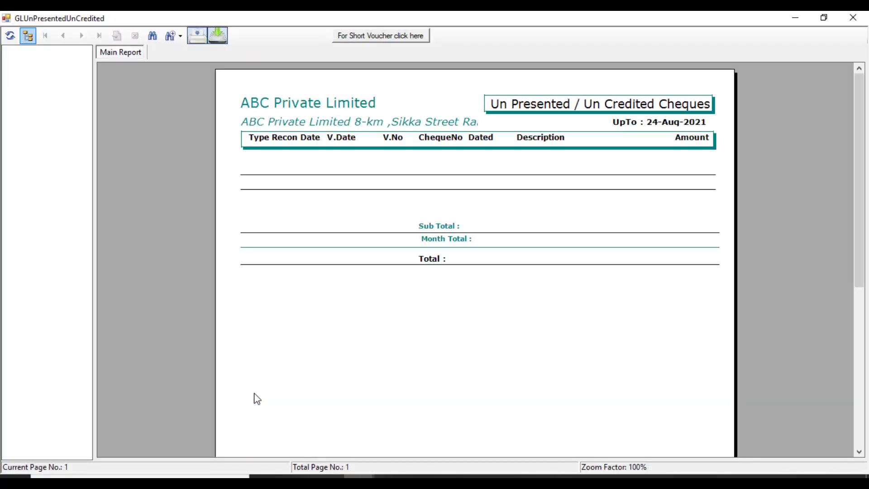
# Close the HBL cheques report and load the ABL current account's entries into the Bank Reconciliation form
pyautogui.click(854, 18)
pyautogui.click(197, 112)
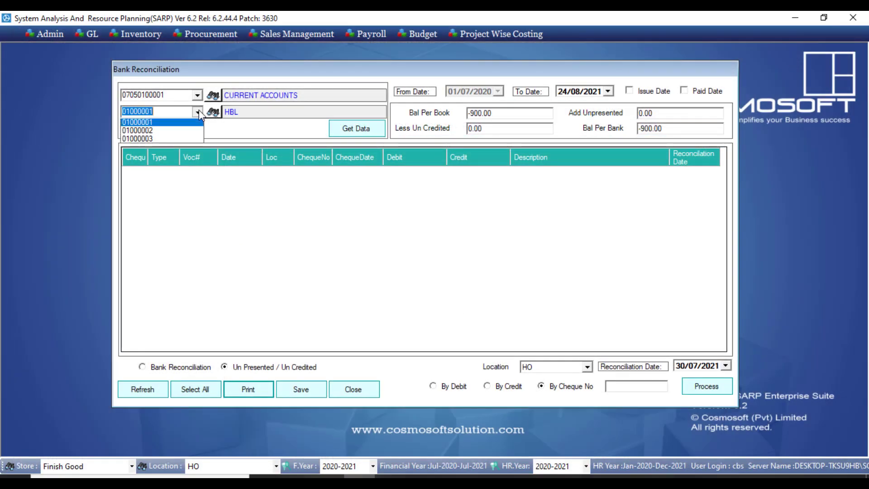
pyautogui.click(184, 132)
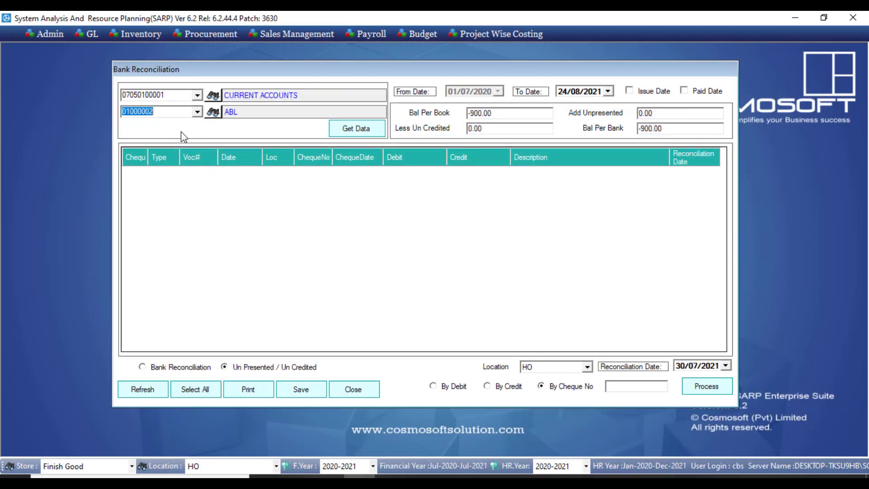
pyautogui.click(348, 134)
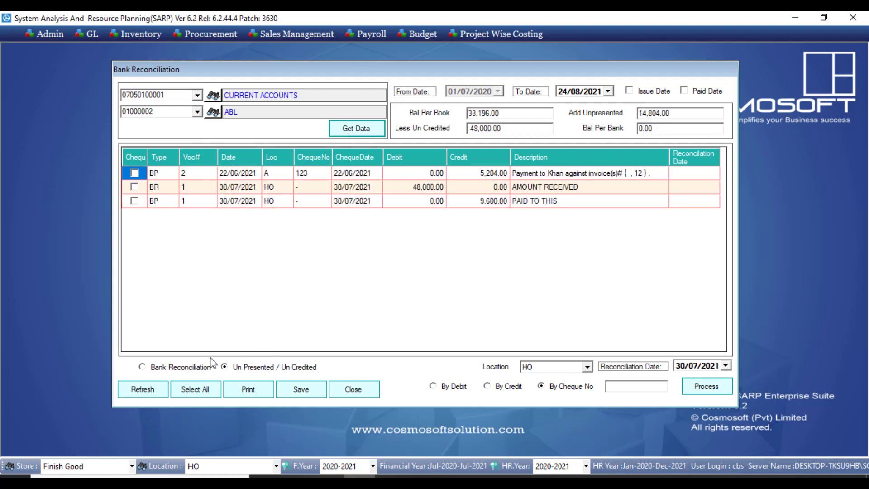
# Generate the Bank Reconciliation report for ABL, review its book, un-presented, un-credited and bank statement amounts, and minimize it
pyautogui.click(200, 368)
pyautogui.click(257, 396)
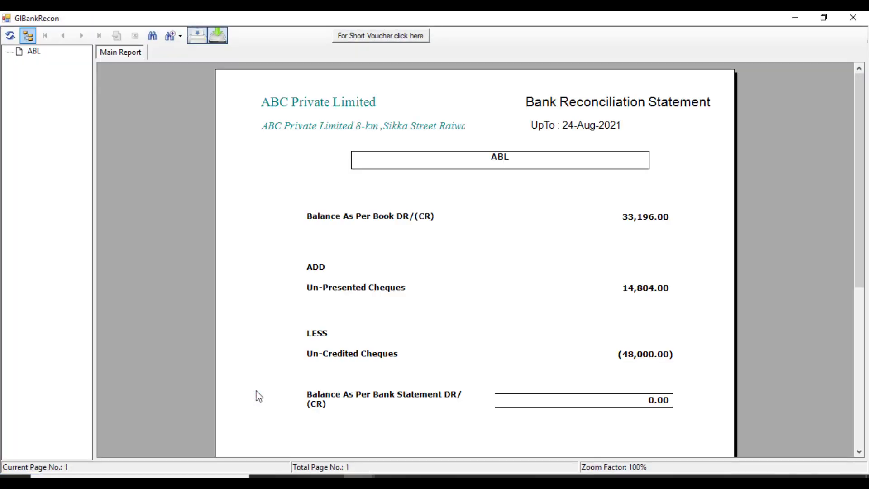
pyautogui.click(660, 217)
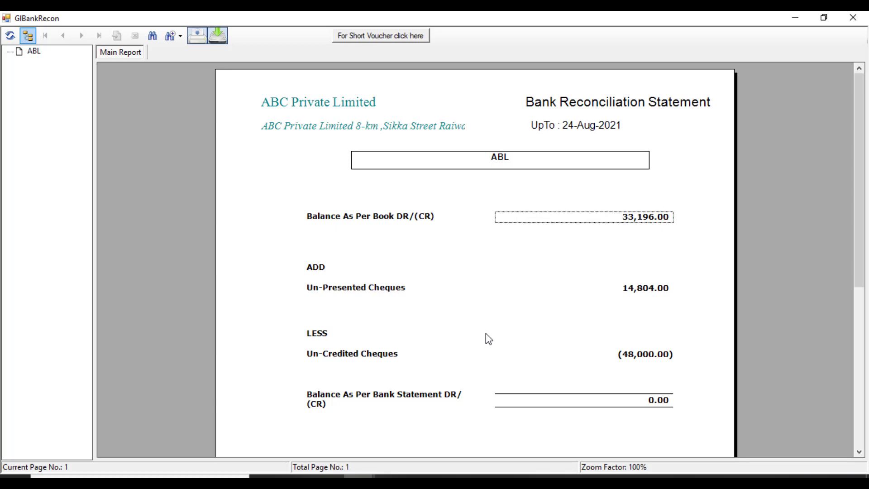
pyautogui.click(651, 402)
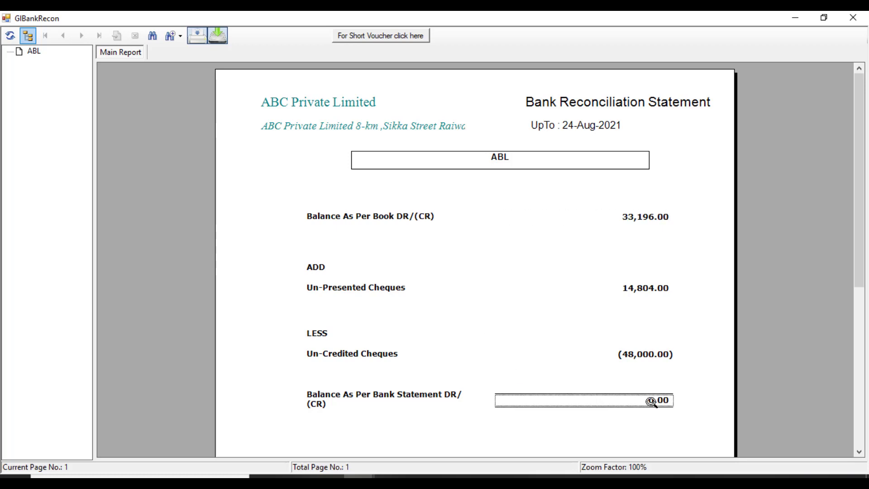
pyautogui.click(441, 282)
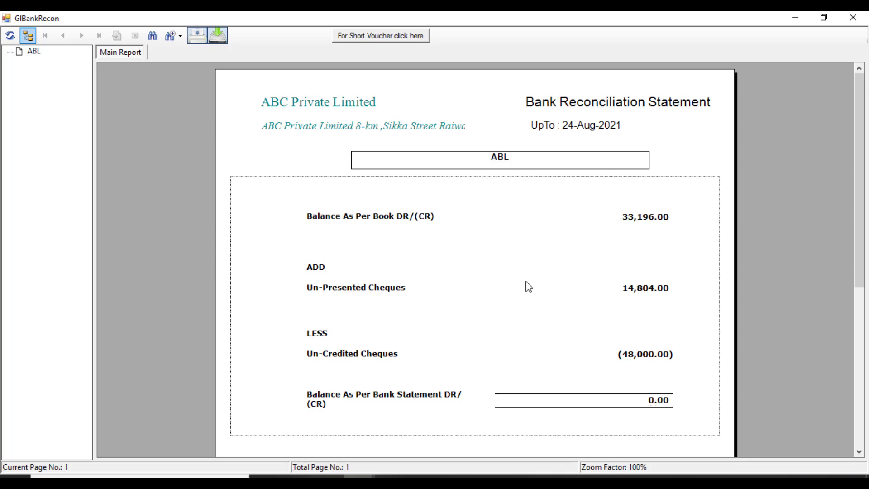
pyautogui.click(638, 290)
pyautogui.click(634, 352)
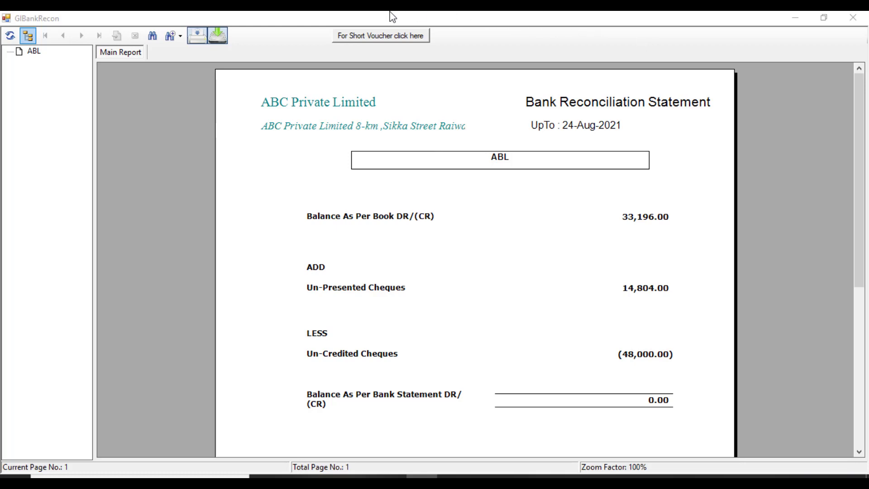
pyautogui.click(789, 21)
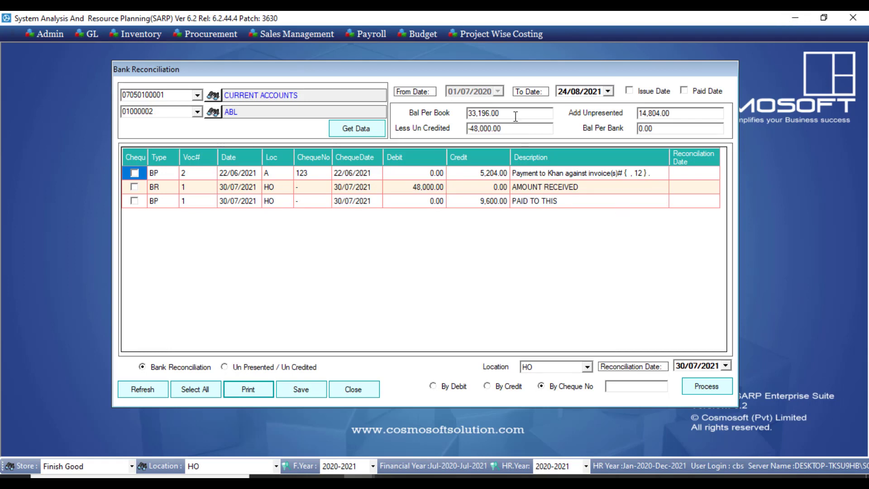
# Mark the two BP vouchers, numbers 2 and 1, as reconciled, checking how the unpresented amount and balance per bank respond
pyautogui.moveTo(515, 116); pyautogui.dragTo(467, 115)
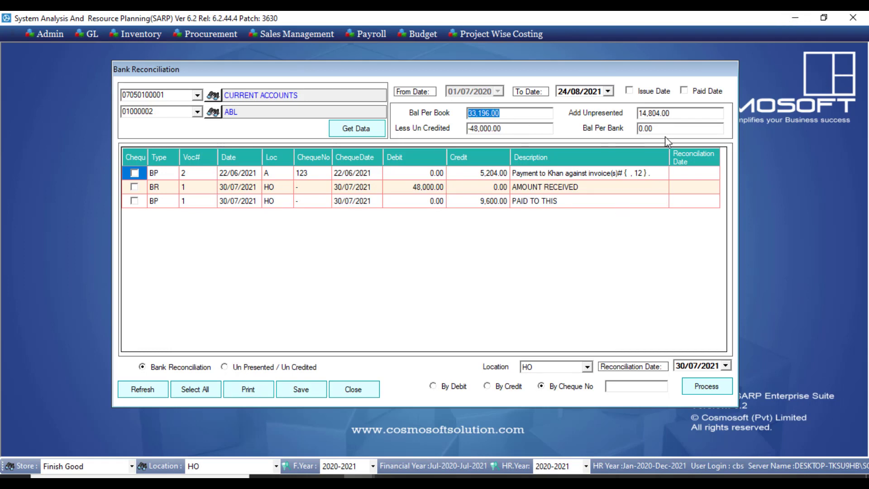
pyautogui.click(136, 175)
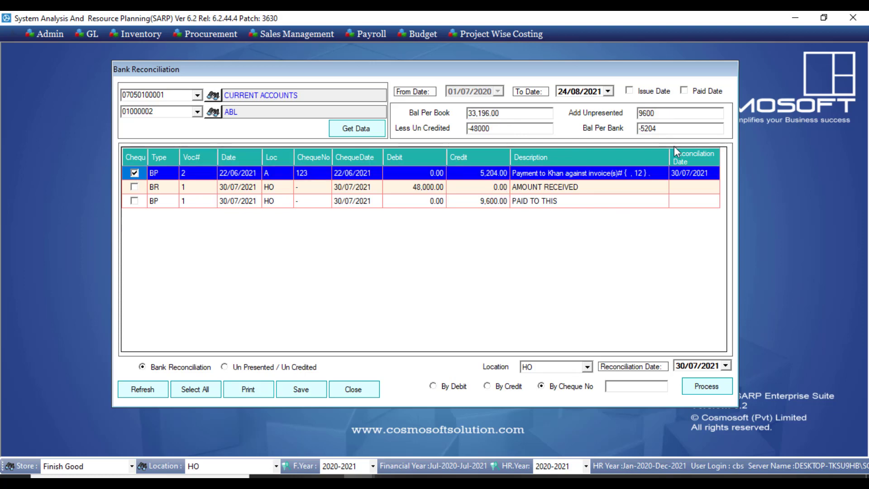
pyautogui.doubleClick(655, 113)
pyautogui.moveTo(666, 128); pyautogui.dragTo(635, 127)
pyautogui.click(134, 202)
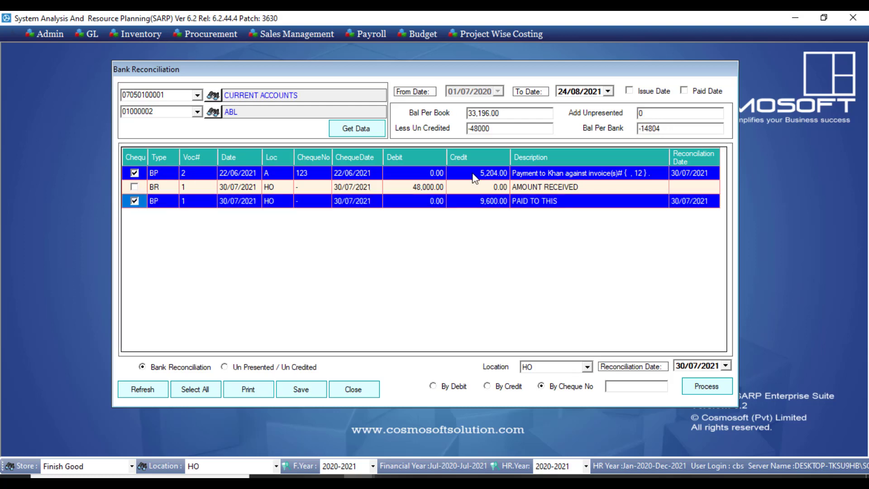
pyautogui.moveTo(687, 109); pyautogui.dragTo(616, 113)
pyautogui.moveTo(505, 127); pyautogui.dragTo(468, 130)
# Mark BR voucher 1 as reconciled and compare the book balance, bank balance, unpresented and un-credited amounts
pyautogui.click(134, 191)
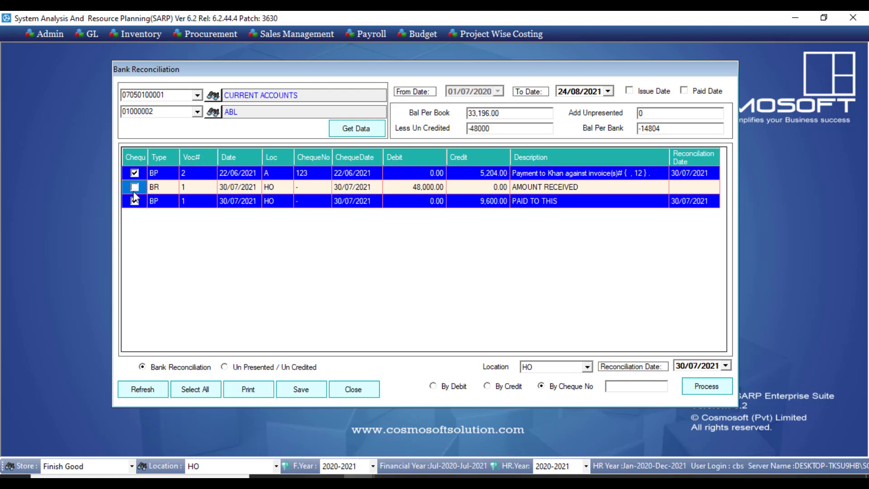
pyautogui.click(134, 192)
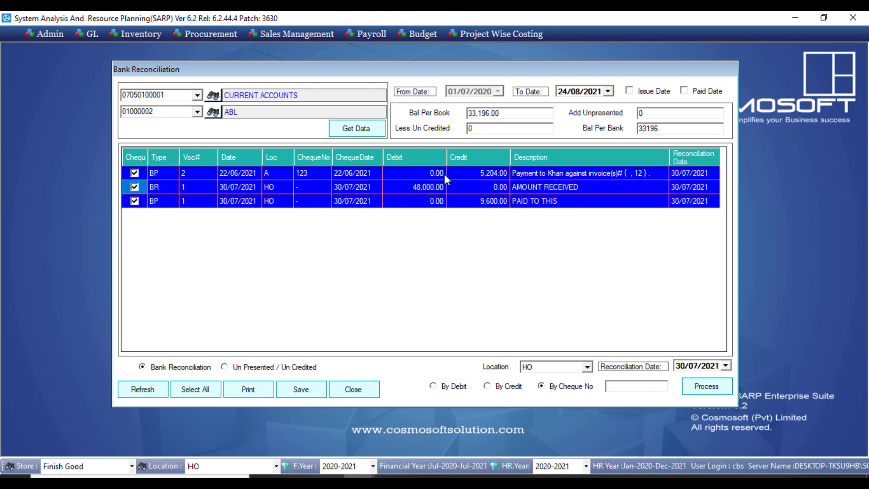
pyautogui.moveTo(508, 114); pyautogui.dragTo(465, 114)
pyautogui.moveTo(673, 128); pyautogui.dragTo(617, 131)
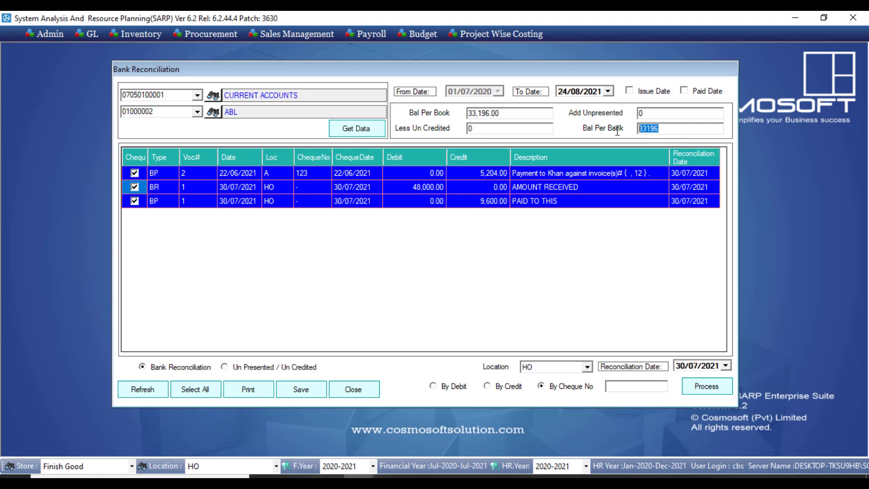
pyautogui.doubleClick(647, 114)
pyautogui.moveTo(647, 114); pyautogui.dragTo(640, 114)
pyautogui.doubleClick(470, 129)
# Process and save the ABL reconciliation
pyautogui.click(712, 388)
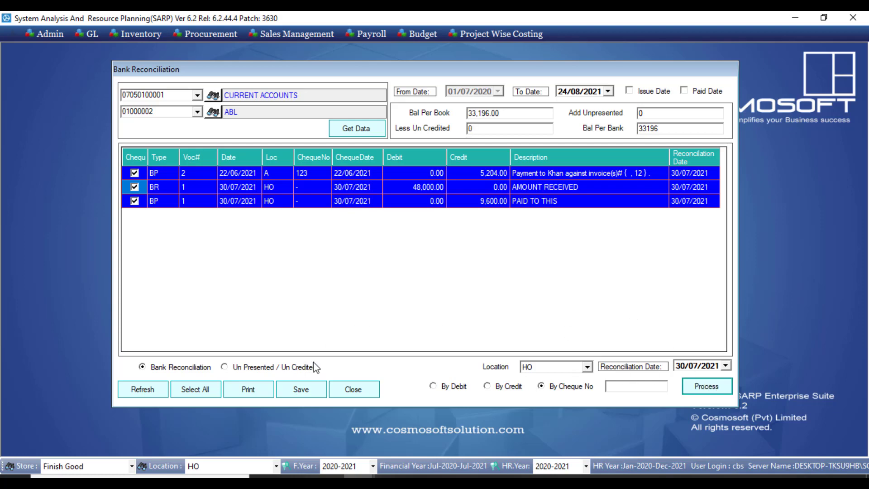
pyautogui.click(304, 390)
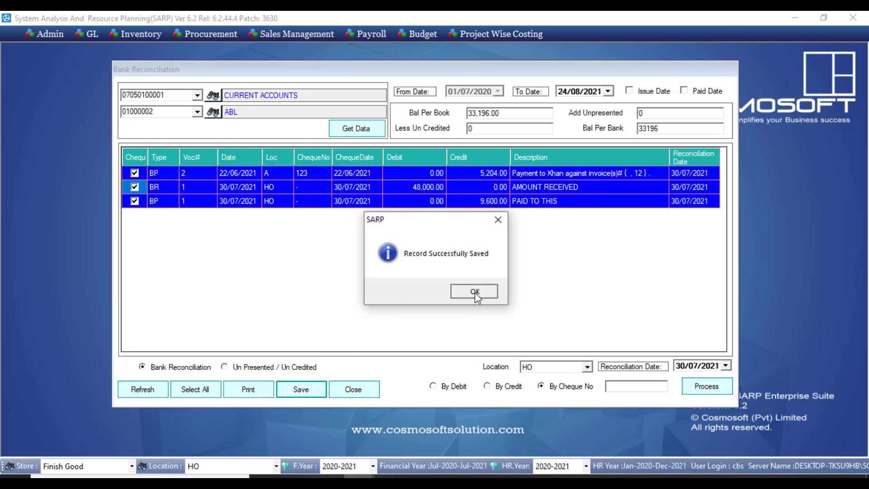
pyautogui.click(475, 292)
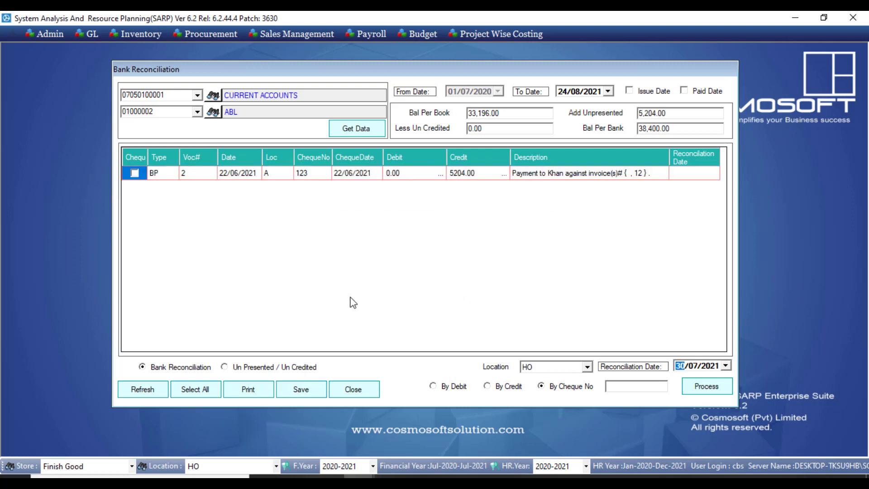
# Generate the Bank Reconciliation report for ABL again, examine its un-presented cheques and bank statement balance, and minimize it
pyautogui.click(261, 392)
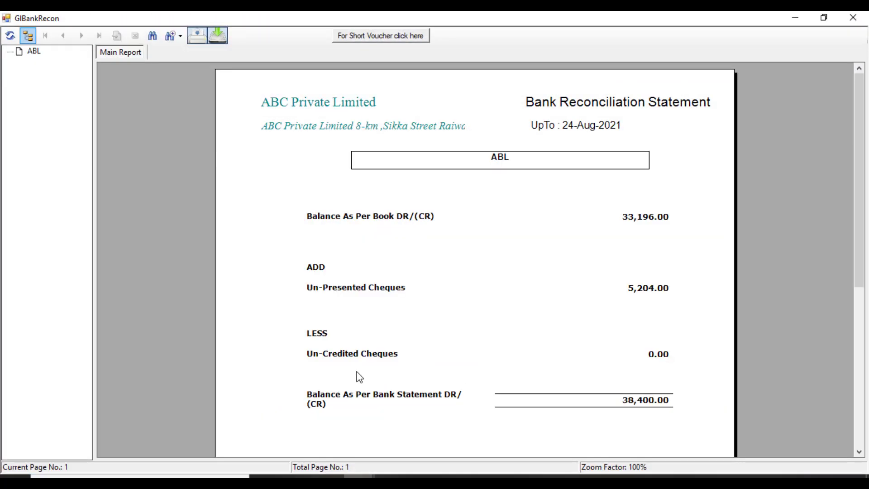
pyautogui.click(631, 292)
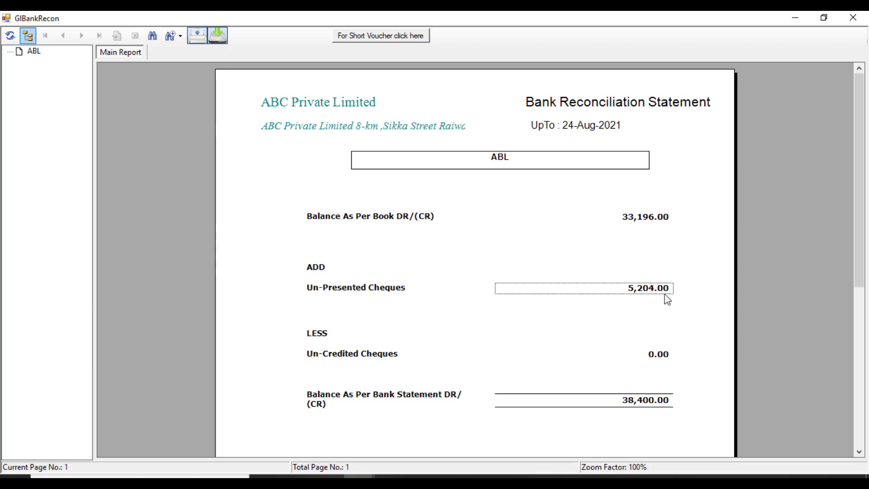
pyautogui.click(636, 401)
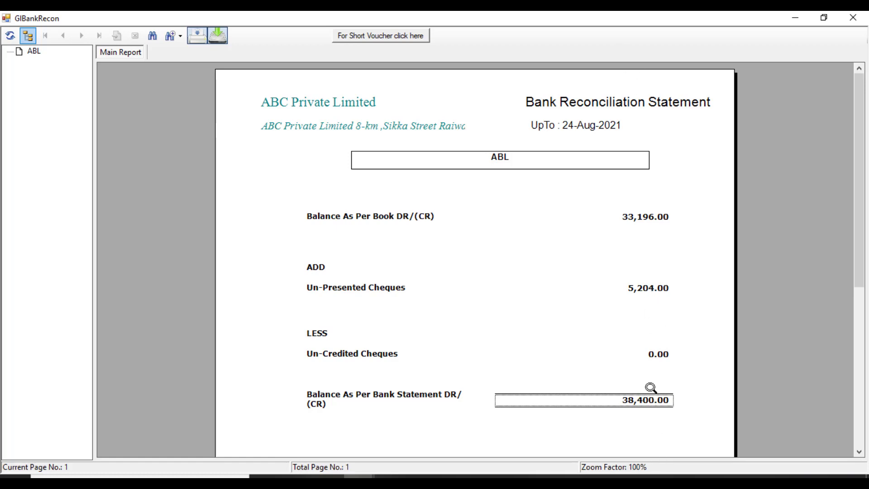
pyautogui.click(633, 38)
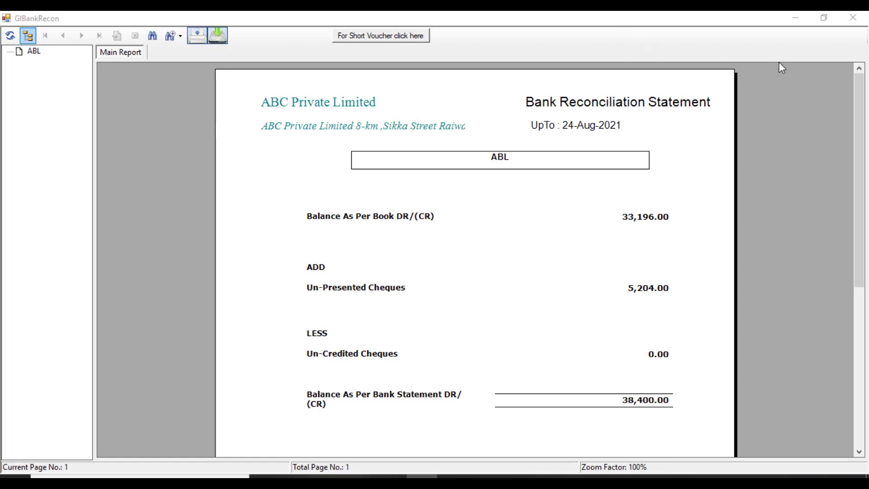
pyautogui.click(798, 18)
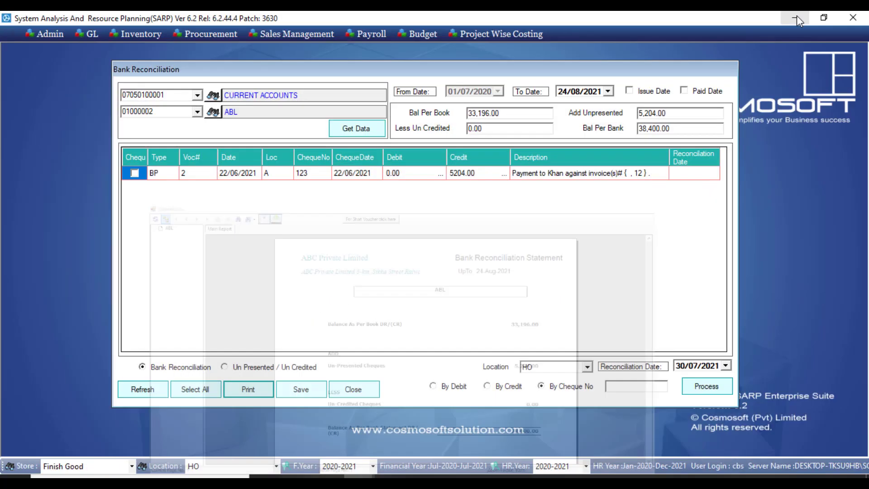
# Open the Bank Book report form, close the Bank Reconciliation form, and reposition the Bank Book window
pyautogui.click(88, 33)
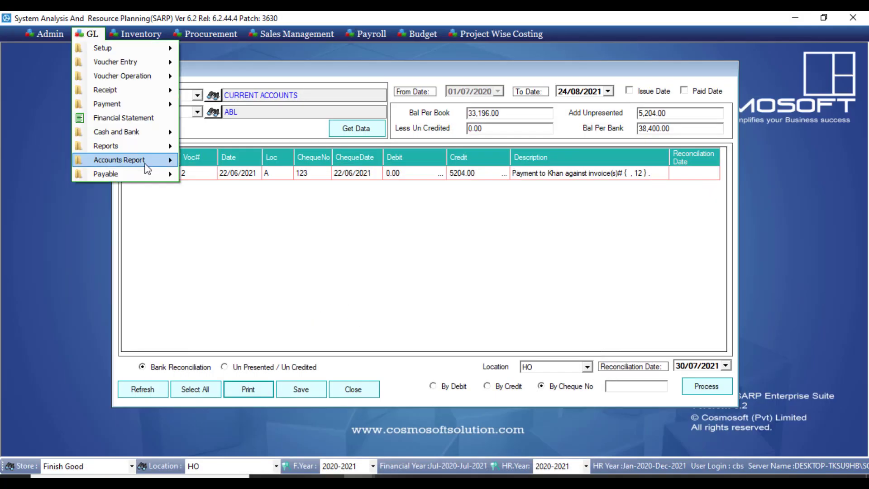
pyautogui.moveTo(144, 146)
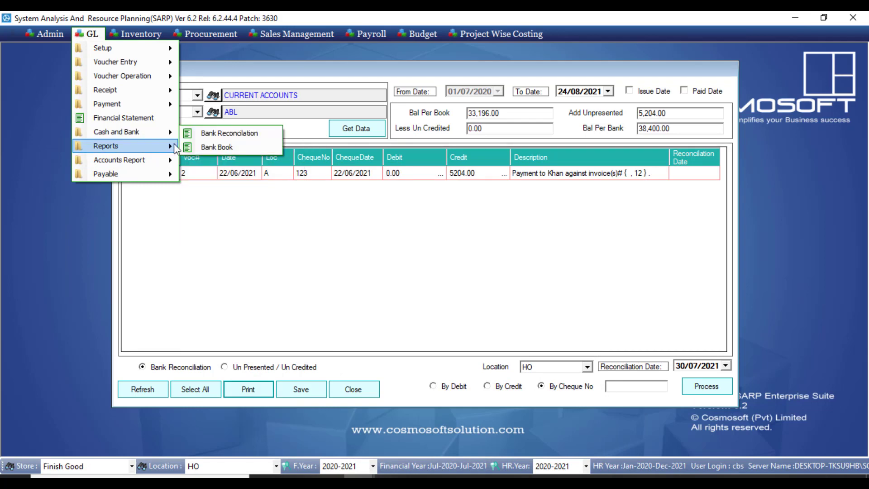
pyautogui.click(199, 152)
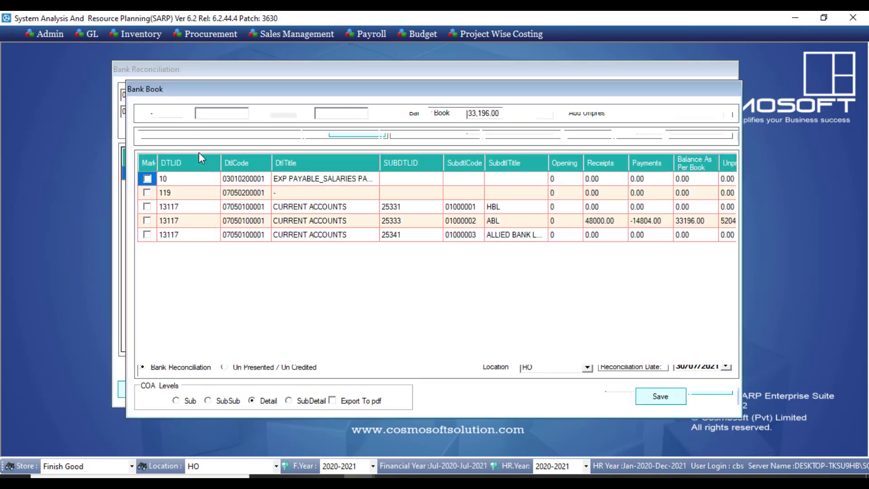
pyautogui.click(542, 77)
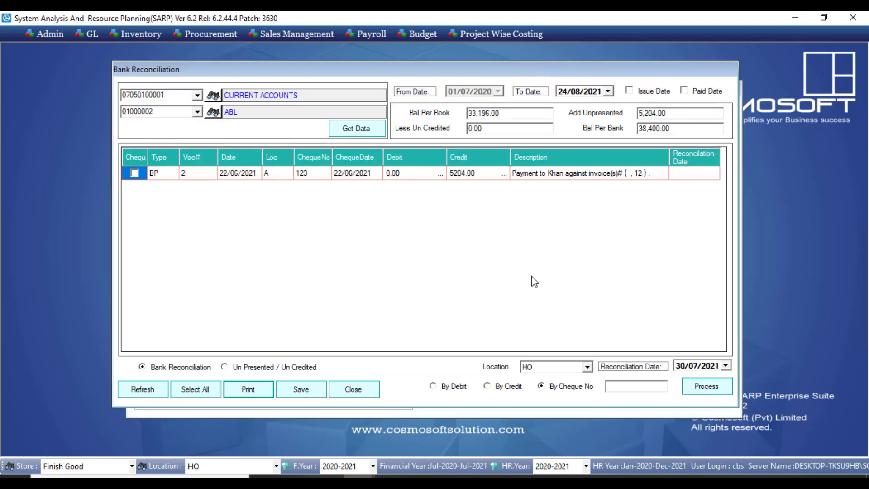
pyautogui.click(349, 390)
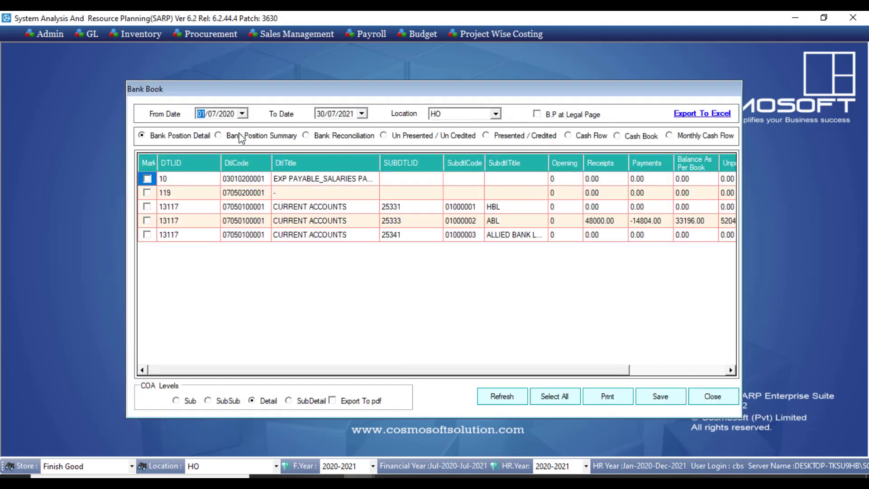
pyautogui.moveTo(211, 92); pyautogui.dragTo(166, 79)
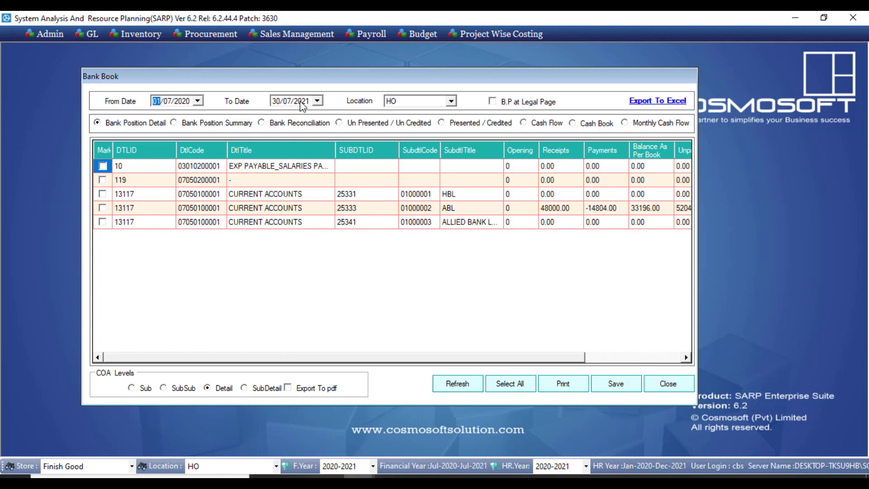
# Generate the Bank Position Detail report with un-presented and un-credited amounts included, view it, and close it
pyautogui.click(570, 389)
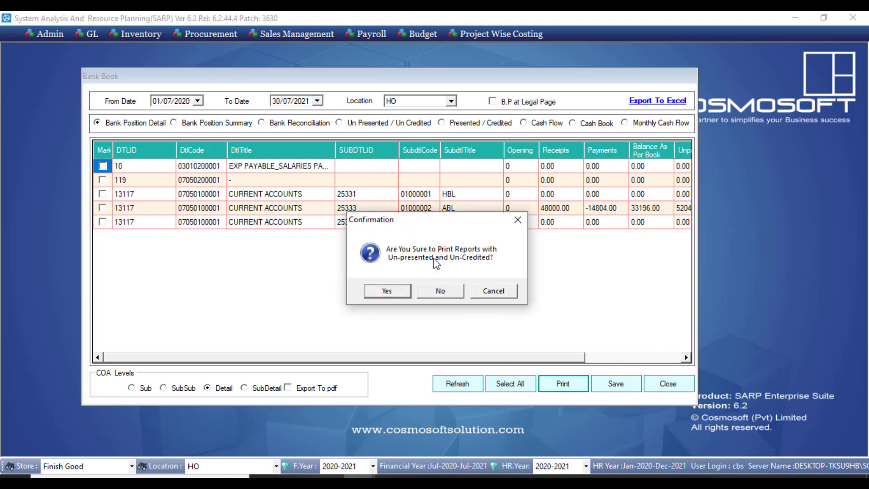
pyautogui.click(401, 294)
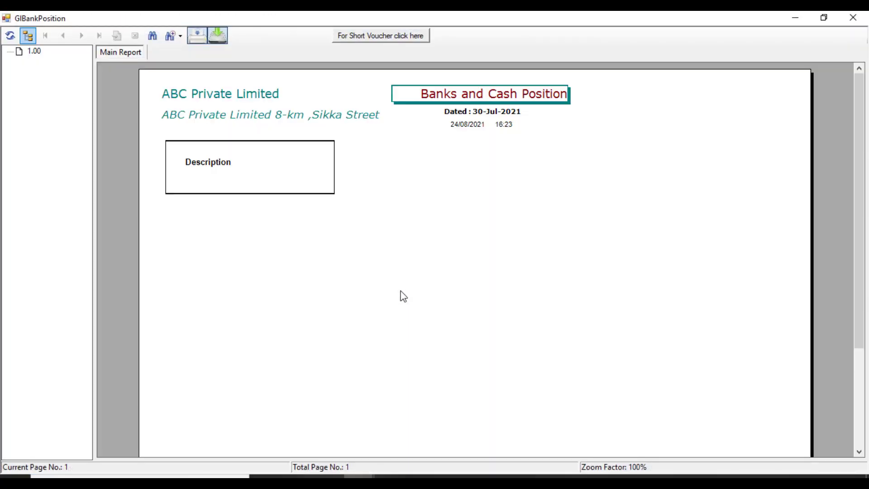
pyautogui.click(854, 17)
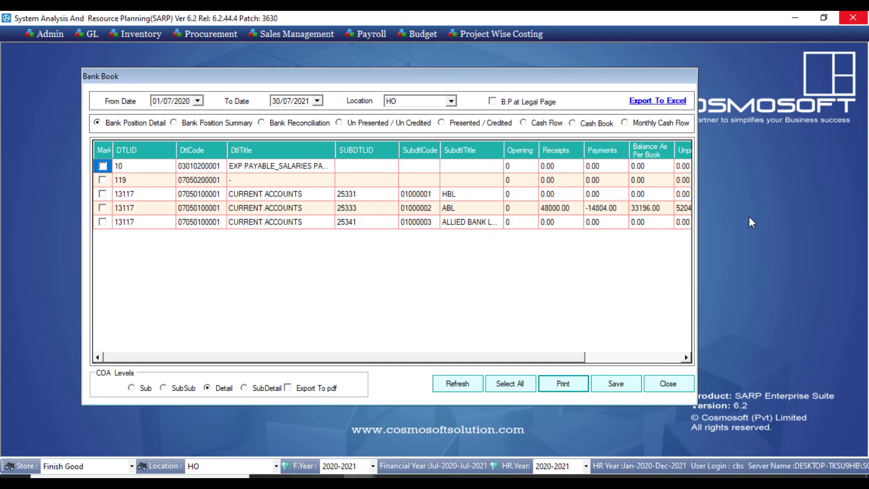
# Save the default banks with no accounts marked, then generate and close the Bank Position Detail report including un-presented and un-credited amounts
pyautogui.click(611, 383)
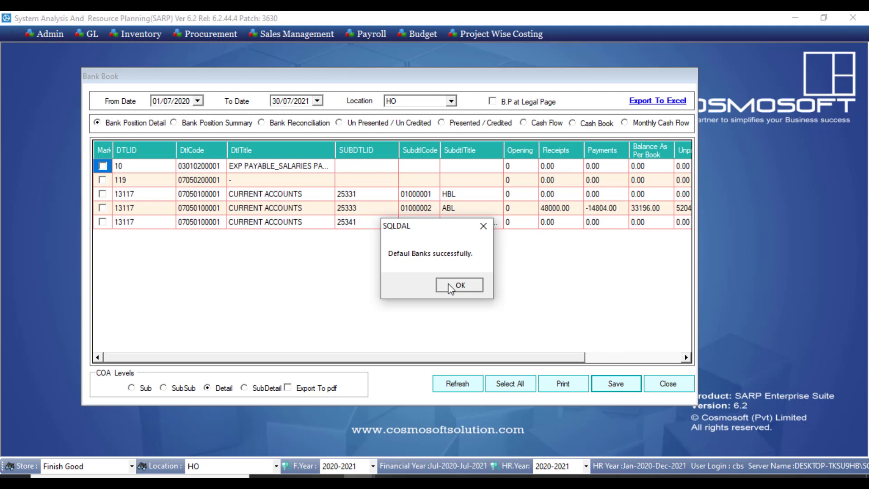
pyautogui.click(448, 284)
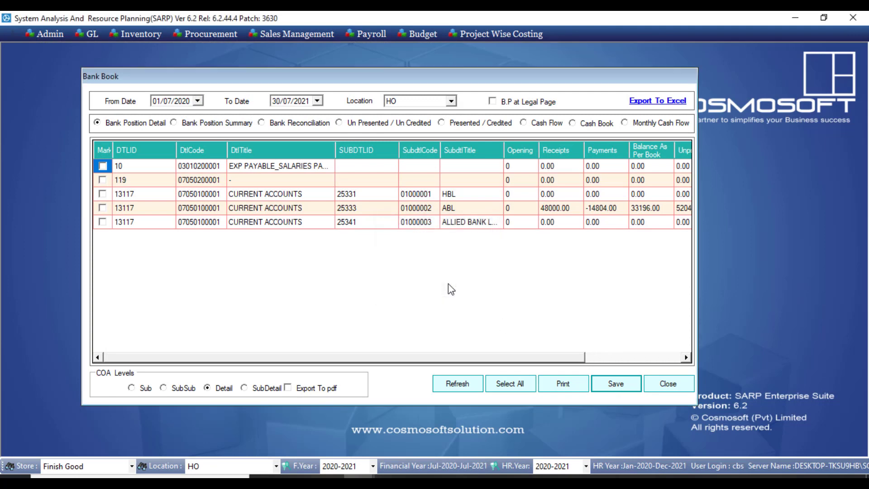
pyautogui.click(571, 385)
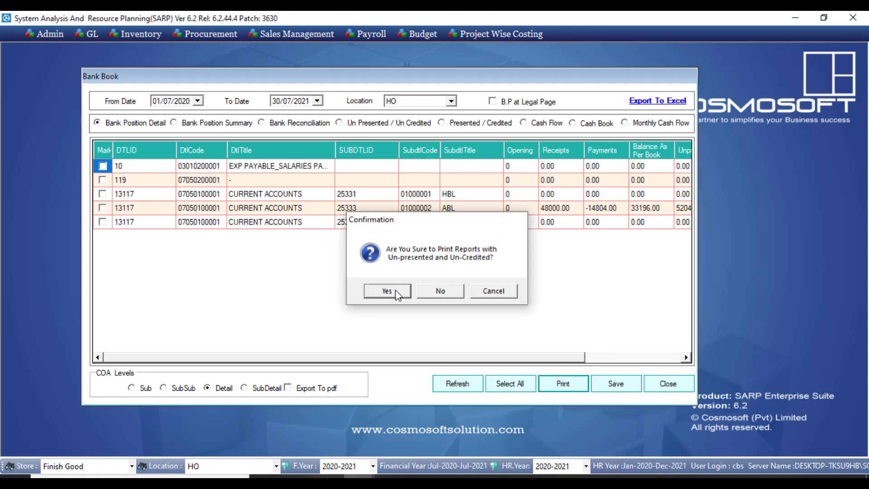
pyautogui.click(387, 291)
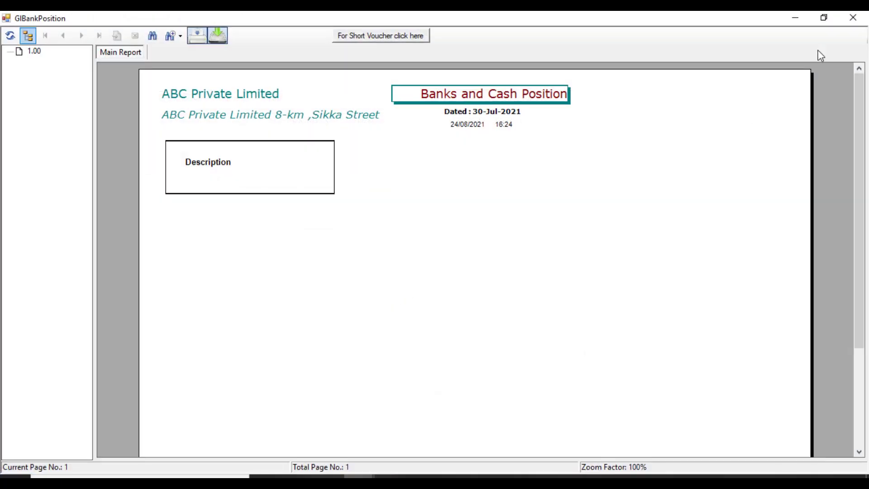
pyautogui.click(854, 18)
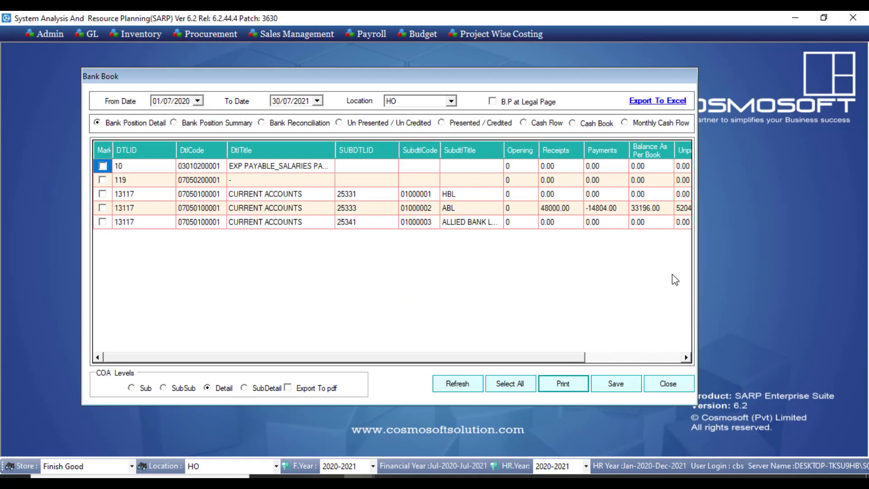
# Generate the Bank Position Detail report without un-presented and un-credited amounts, view it, and close it
pyautogui.click(568, 389)
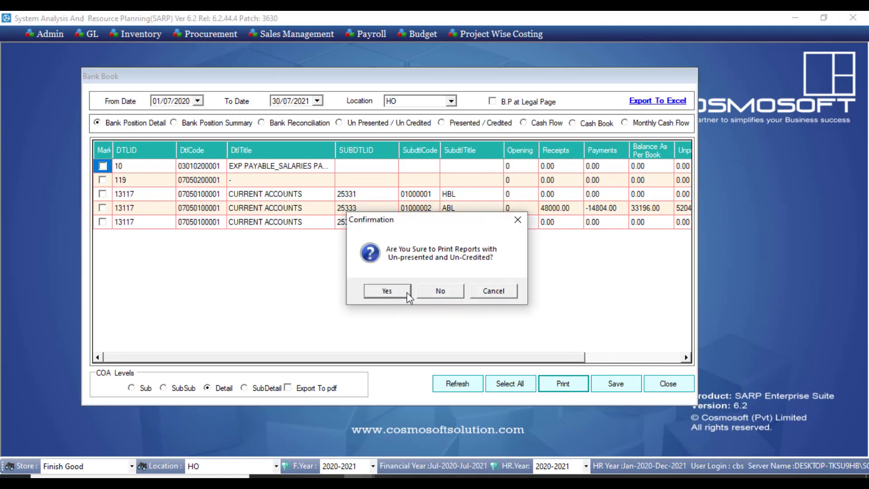
pyautogui.click(439, 290)
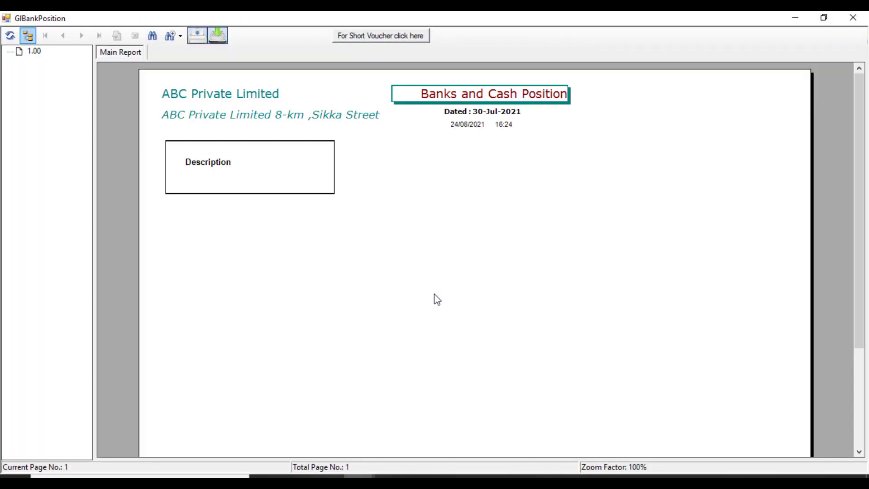
pyautogui.click(853, 18)
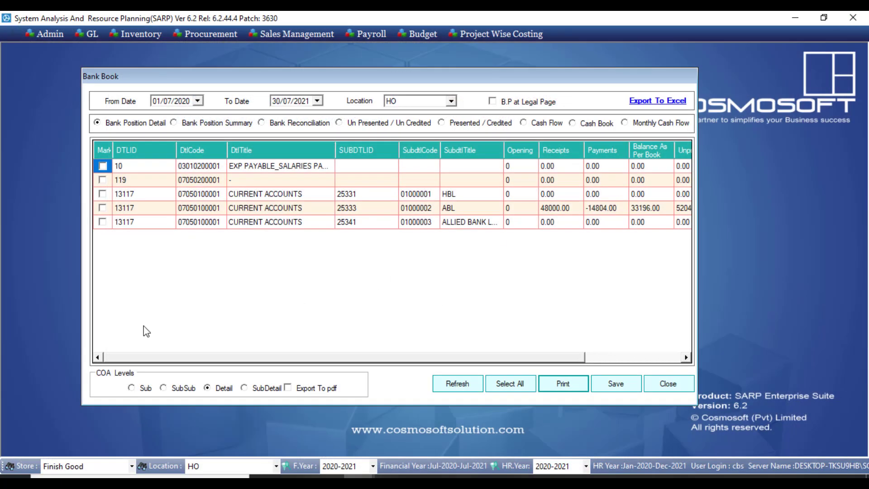
# Mark all five listed accounts in the Bank Book and save them as the default banks
pyautogui.click(103, 166)
pyautogui.click(103, 180)
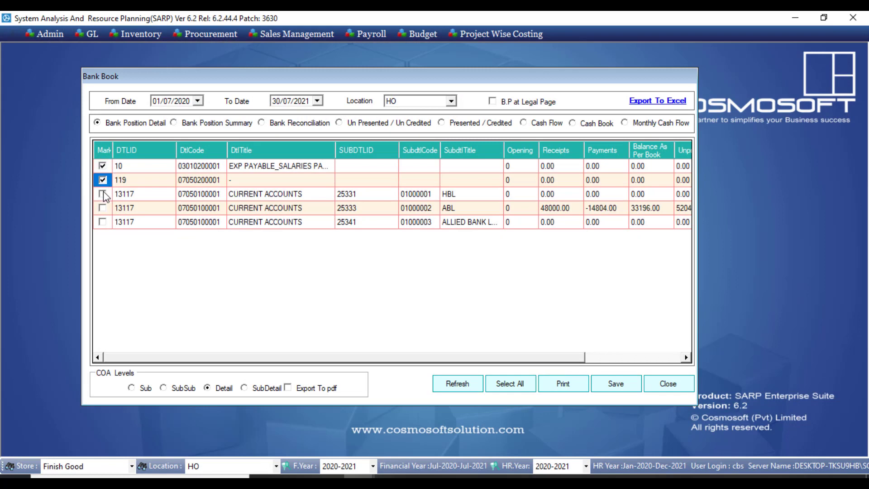
pyautogui.click(103, 194)
pyautogui.click(102, 208)
pyautogui.click(103, 222)
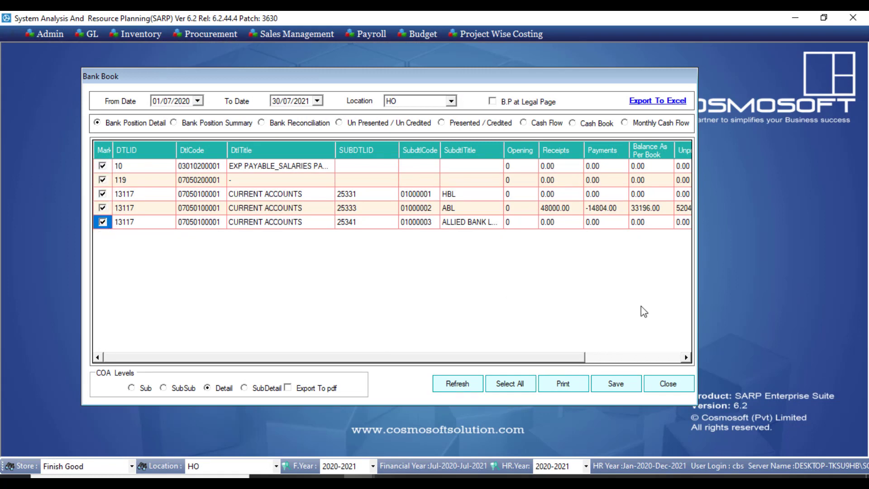
pyautogui.click(617, 384)
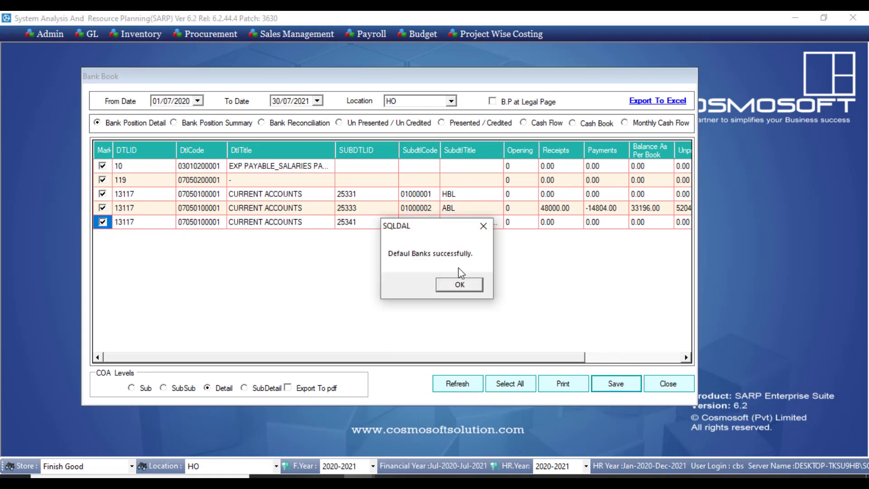
pyautogui.click(458, 285)
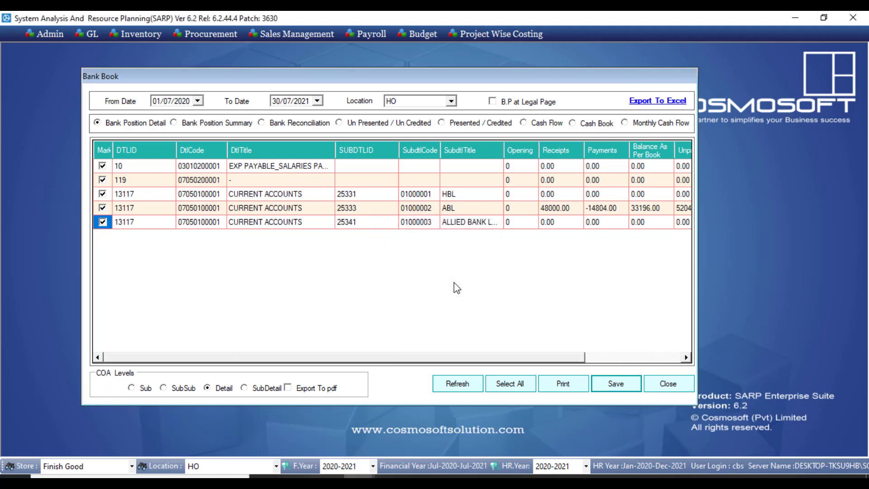
# Generate the Bank Position Detail report for the marked accounts with un-presented and un-credited amounts, examine it through Balance as Per Bank, and minimize it
pyautogui.click(569, 386)
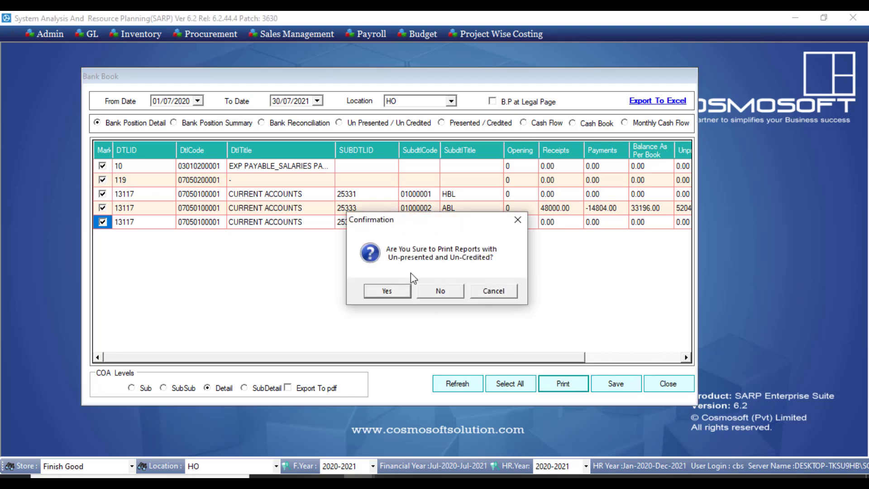
pyautogui.click(389, 291)
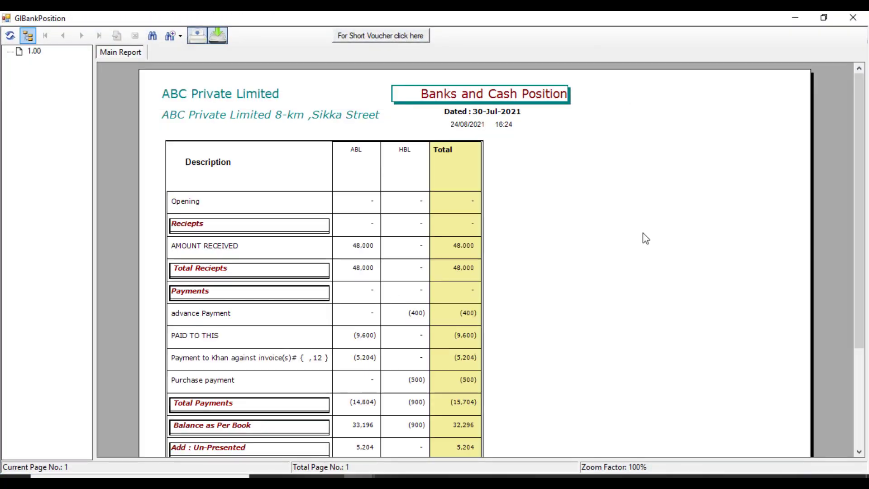
pyautogui.moveTo(863, 167); pyautogui.dragTo(862, 212)
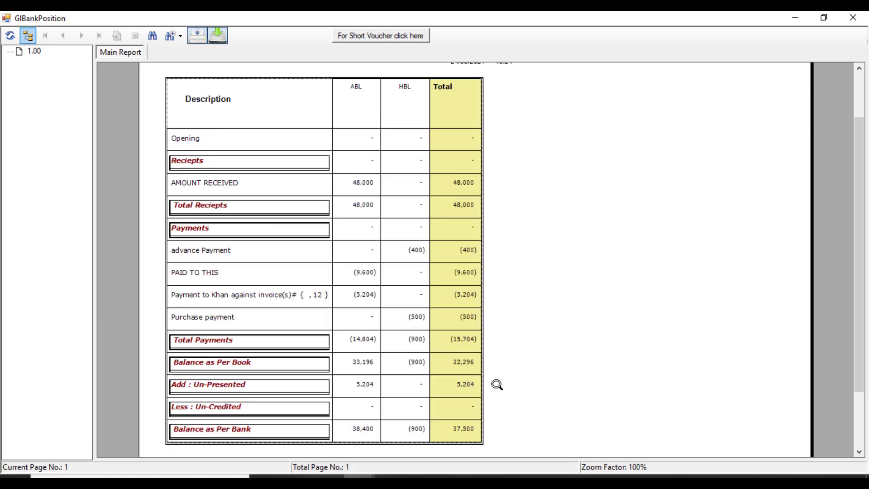
pyautogui.click(792, 16)
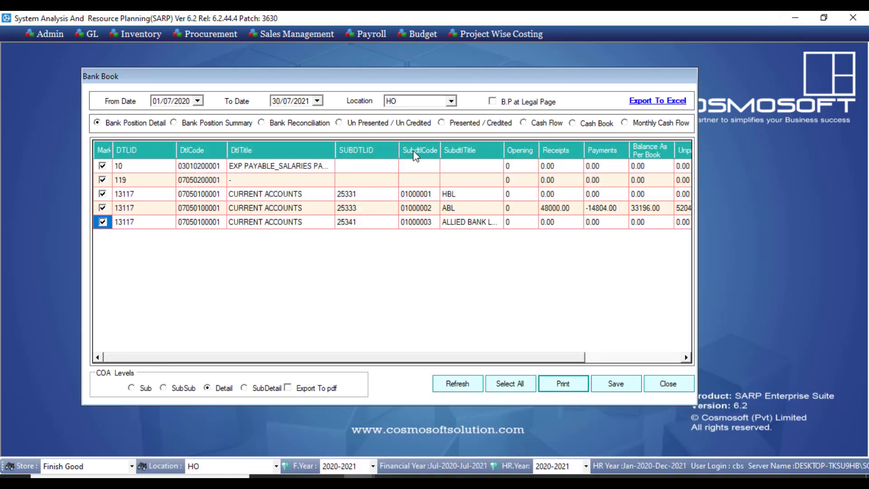
# Generate the Bank Position Summary report, examine the HBL and ABL balances, and close it
pyautogui.click(206, 125)
pyautogui.click(576, 388)
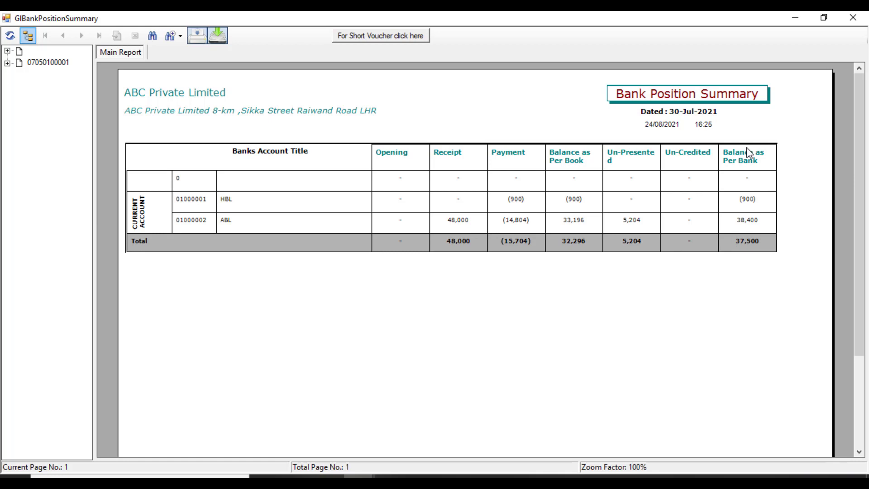
pyautogui.click(853, 18)
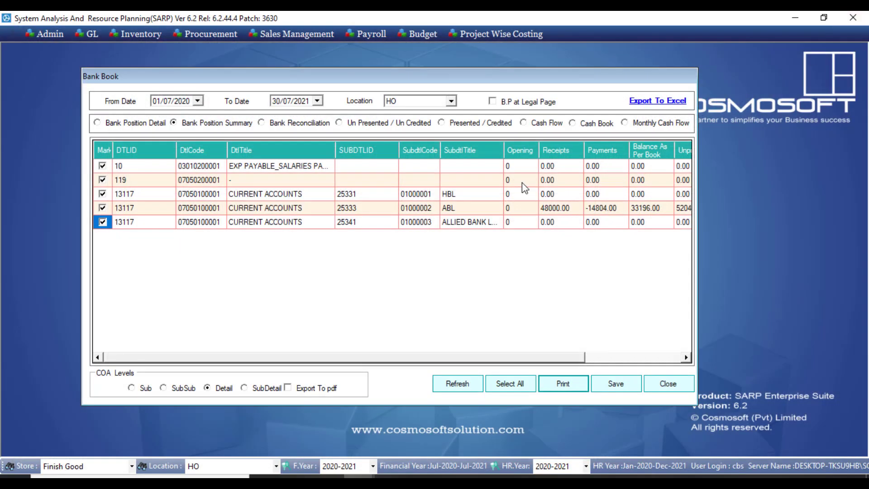
# Generate the Bank Reconciliation report from the Bank Book, view the ABL and HBL statements, and close it
pyautogui.click(307, 127)
pyautogui.click(570, 382)
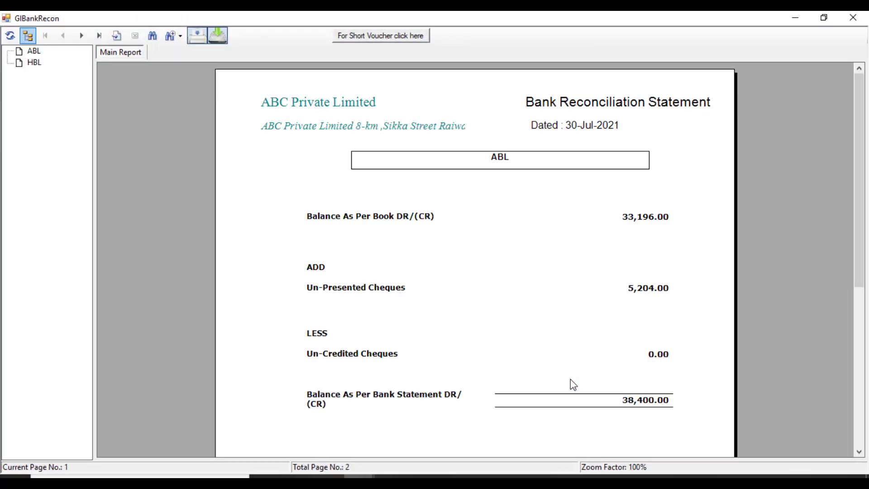
pyautogui.click(79, 36)
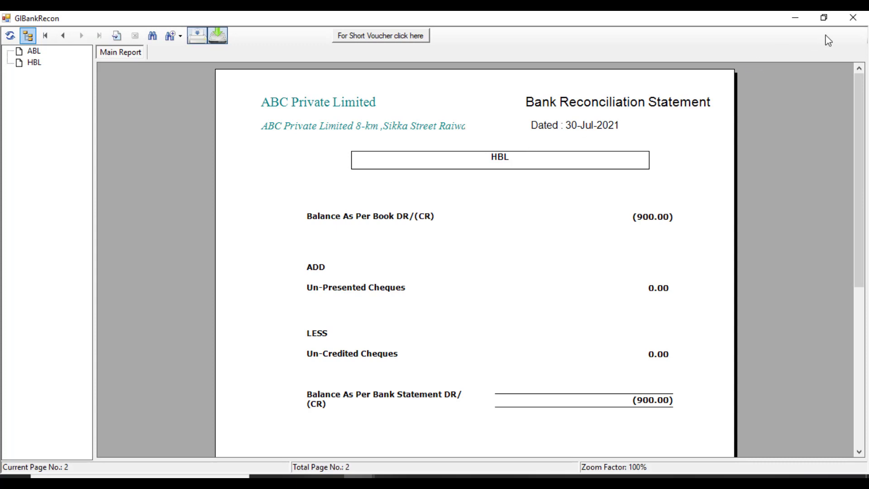
pyautogui.click(854, 19)
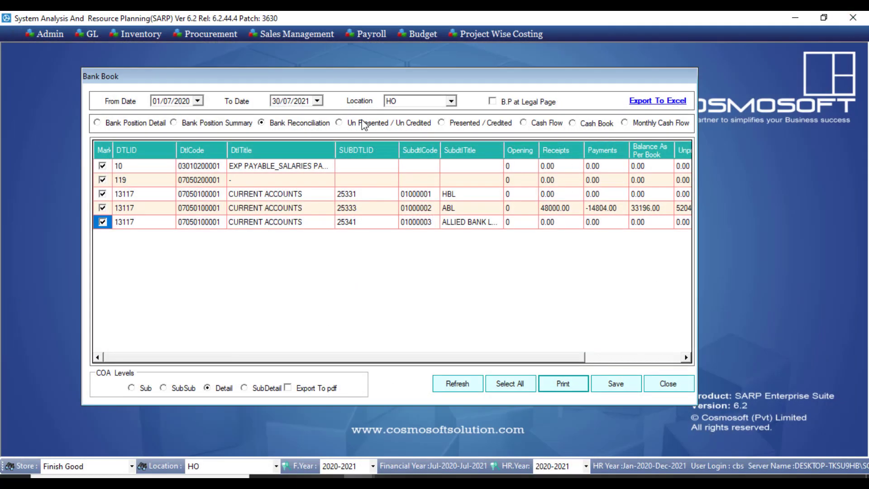
# Generate the Un Presented / Un Credited cheques report, view it, and close it
pyautogui.click(361, 126)
pyautogui.click(571, 387)
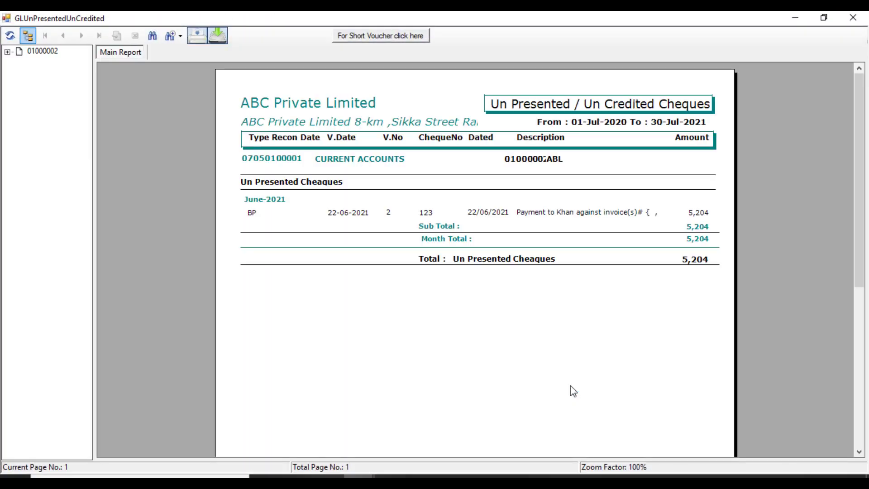
pyautogui.click(855, 20)
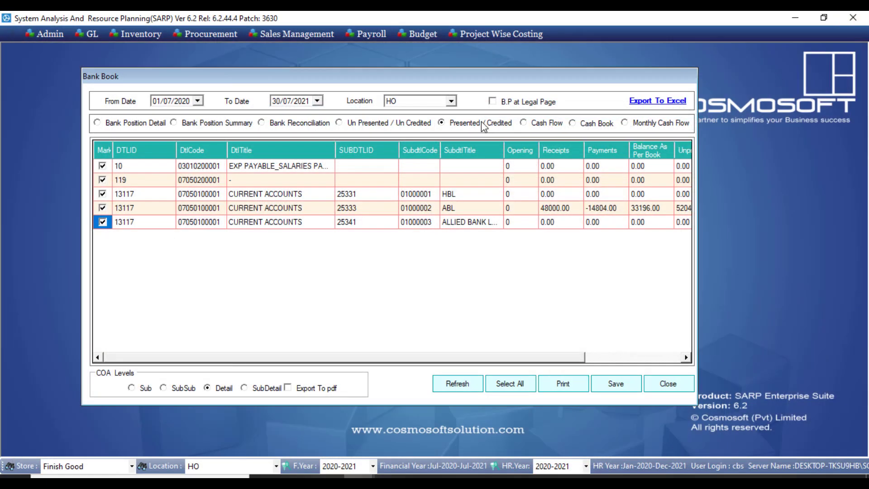
# Generate the Presented / Credited cheques report, examine the HBL and ABL entries, and close it
pyautogui.click(561, 383)
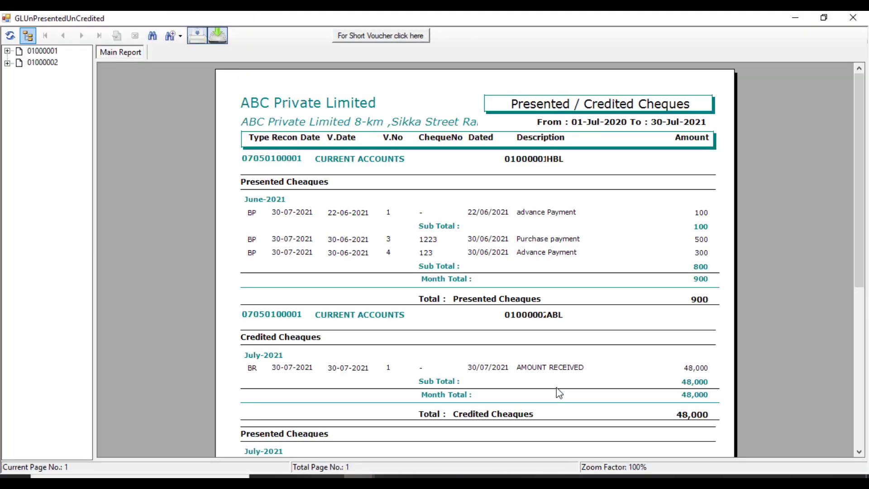
pyautogui.moveTo(859, 281); pyautogui.dragTo(866, 256)
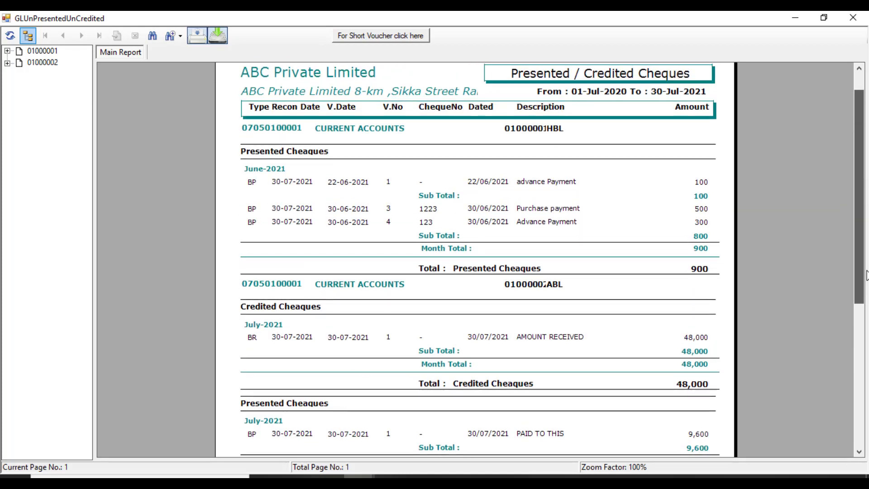
pyautogui.click(853, 19)
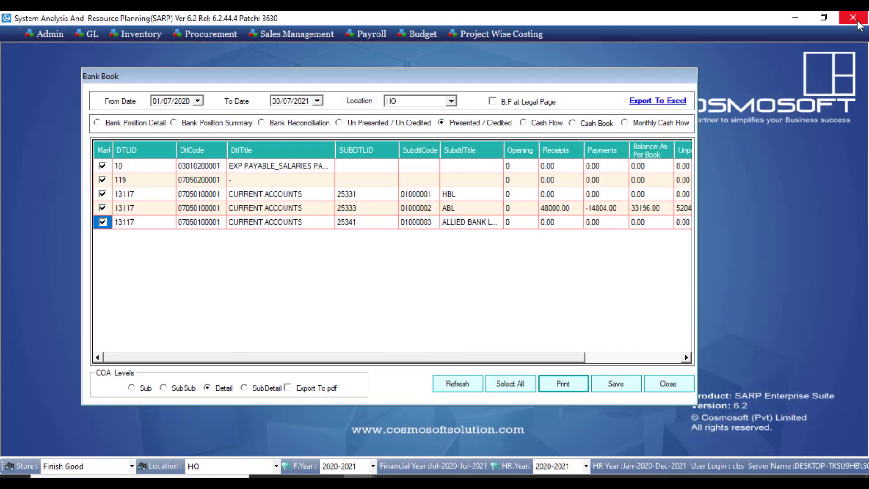
# Generate the Cash Flow report and examine its receipts total and the receipt accounts from Withholding Tax Payable to Advances to Local Store Suppliers
pyautogui.click(539, 127)
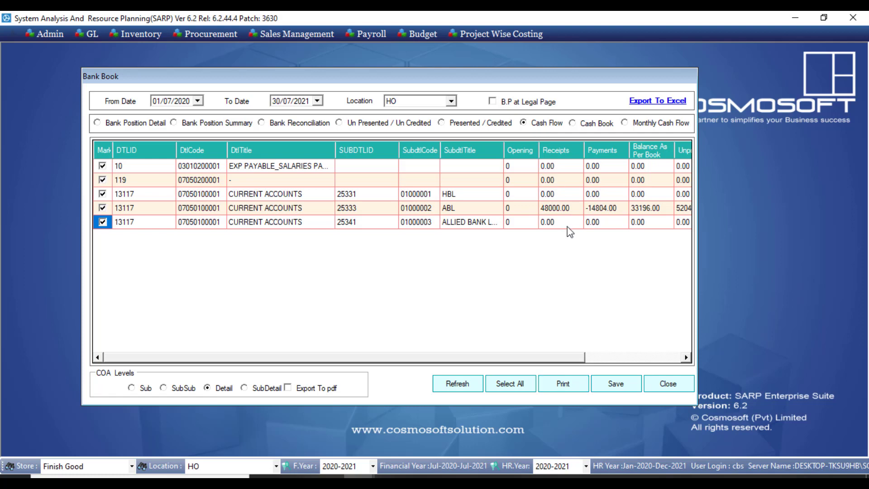
pyautogui.click(561, 383)
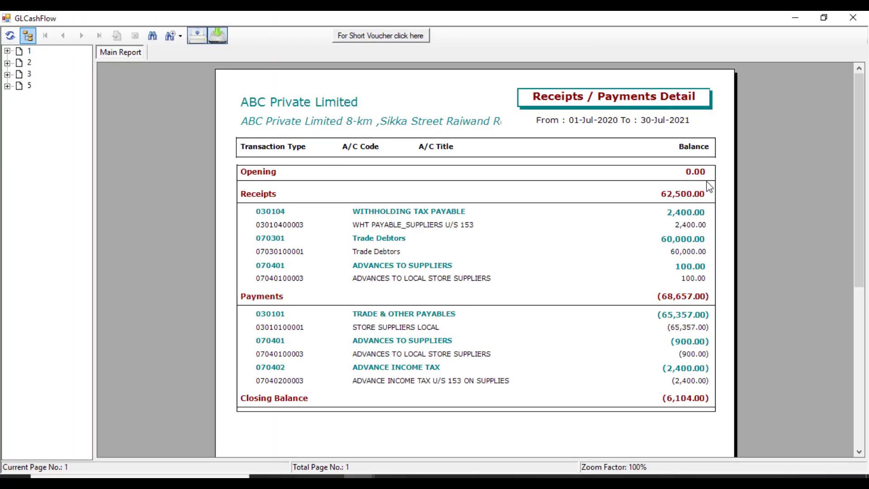
pyautogui.click(684, 194)
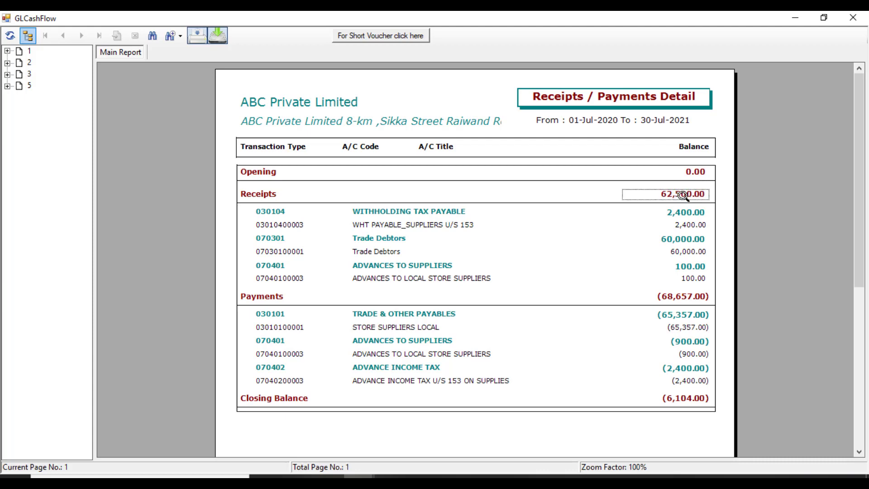
pyautogui.click(458, 213)
pyautogui.click(421, 225)
pyautogui.click(398, 238)
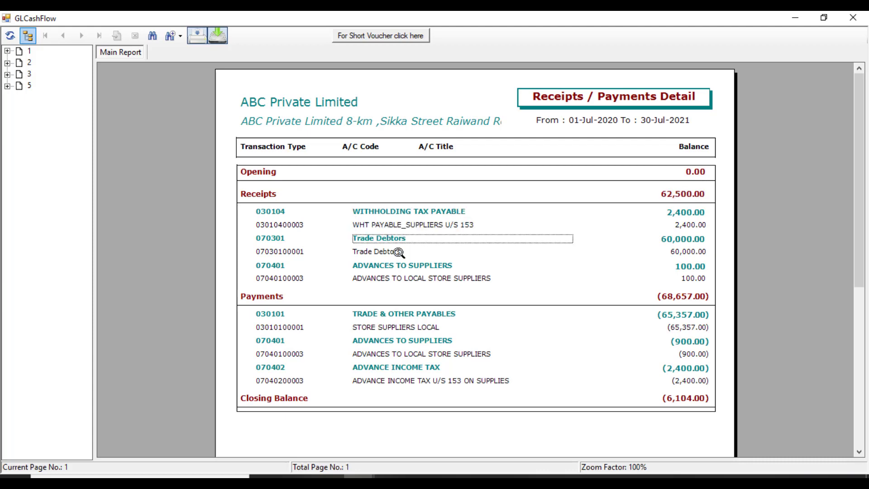
pyautogui.click(397, 253)
pyautogui.click(394, 266)
pyautogui.click(393, 279)
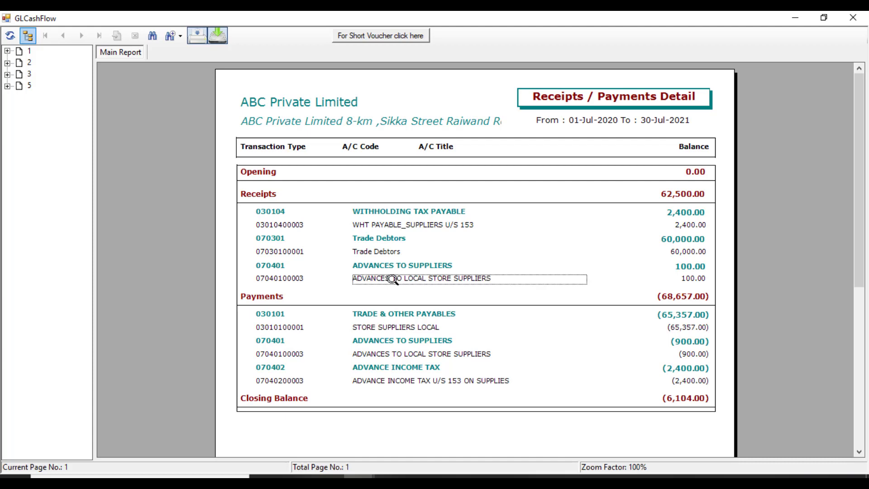
# Examine the payment accounts and the closing balance in the Cash Flow report, and close it
pyautogui.click(425, 315)
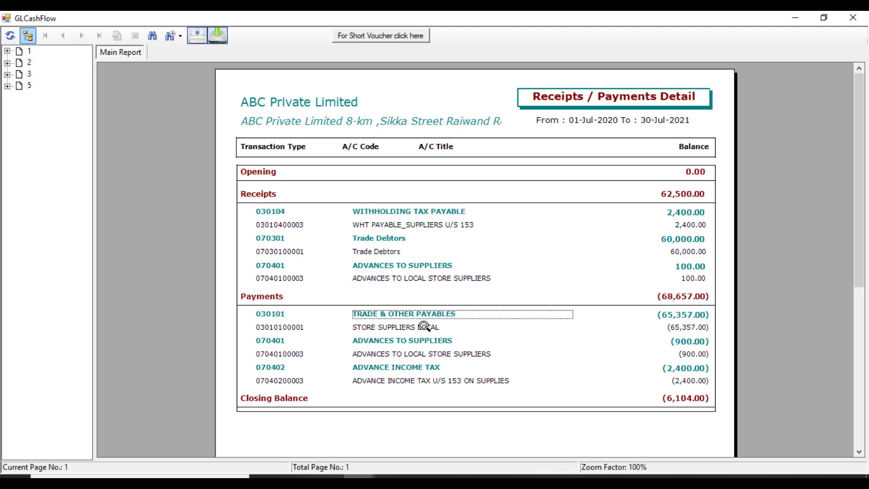
pyautogui.click(424, 326)
pyautogui.click(426, 342)
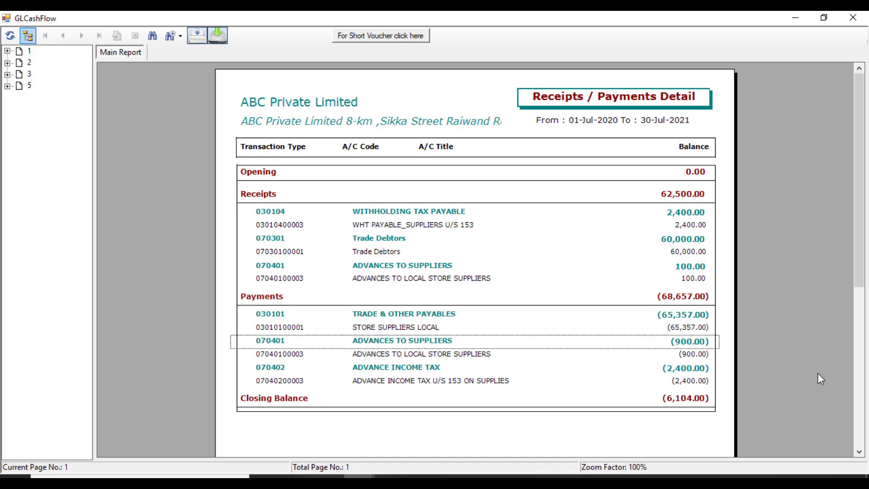
pyautogui.click(695, 398)
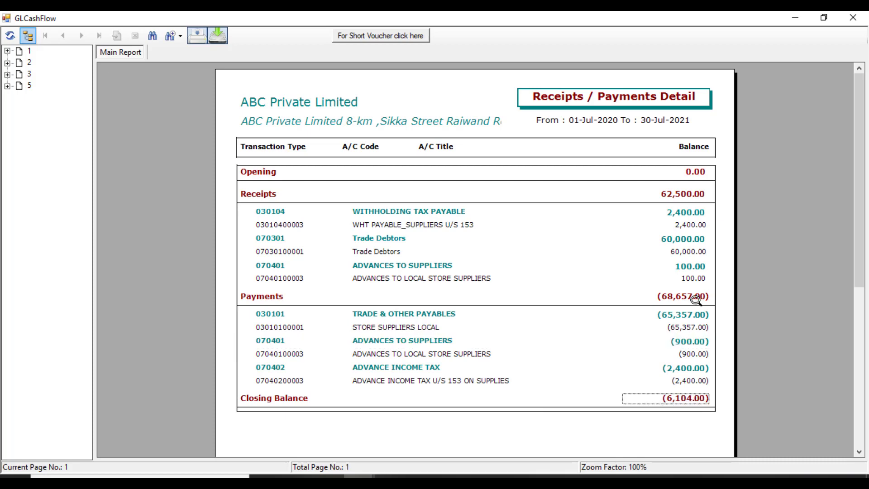
pyautogui.click(855, 22)
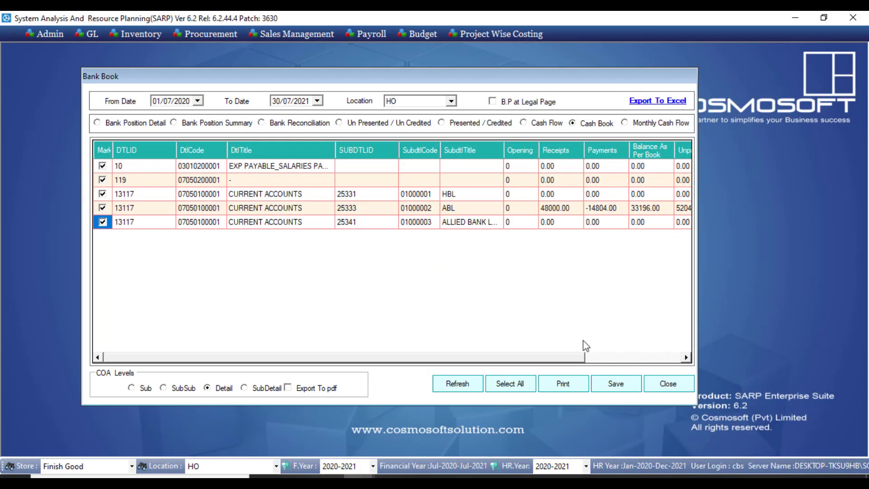
# Generate the Cash Book report, examine its receipt amount and closing balance, and close it
pyautogui.click(574, 391)
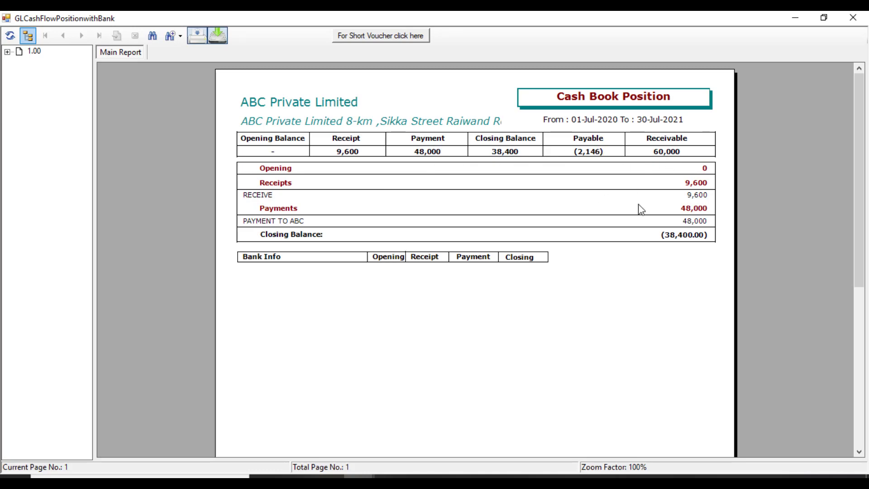
pyautogui.click(689, 198)
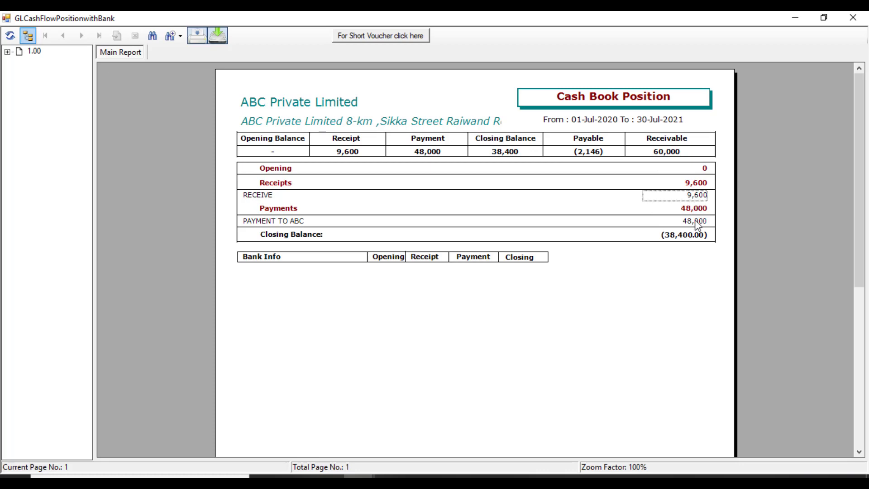
pyautogui.click(690, 237)
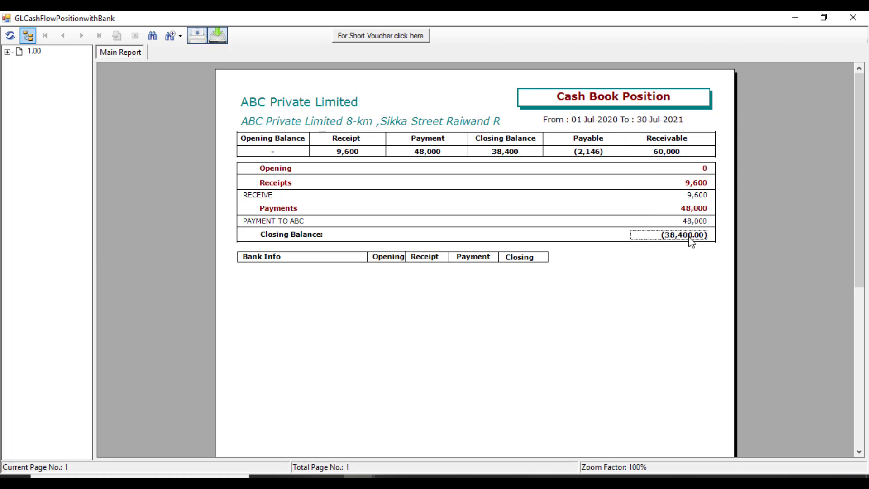
pyautogui.click(853, 19)
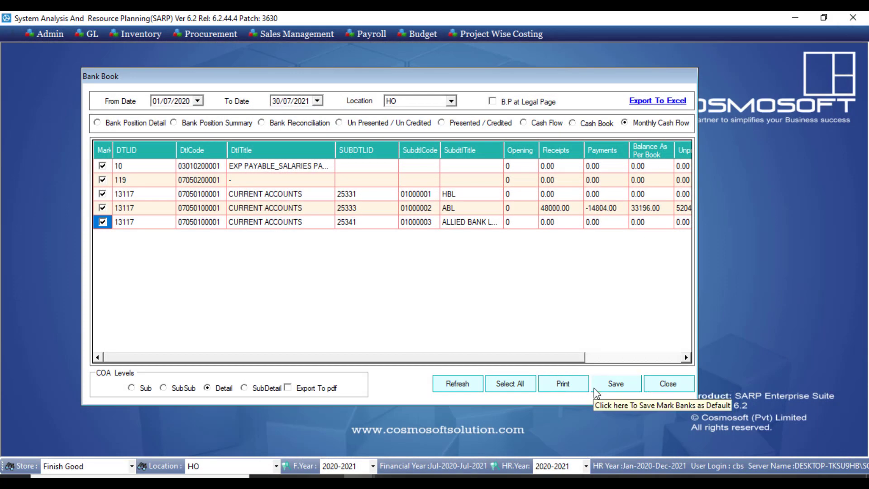
# Generate the Monthly Cash Flow report at Detail level, close it, and view the Bank Book's unpresented, uncredited and bank balance columns
pyautogui.click(569, 388)
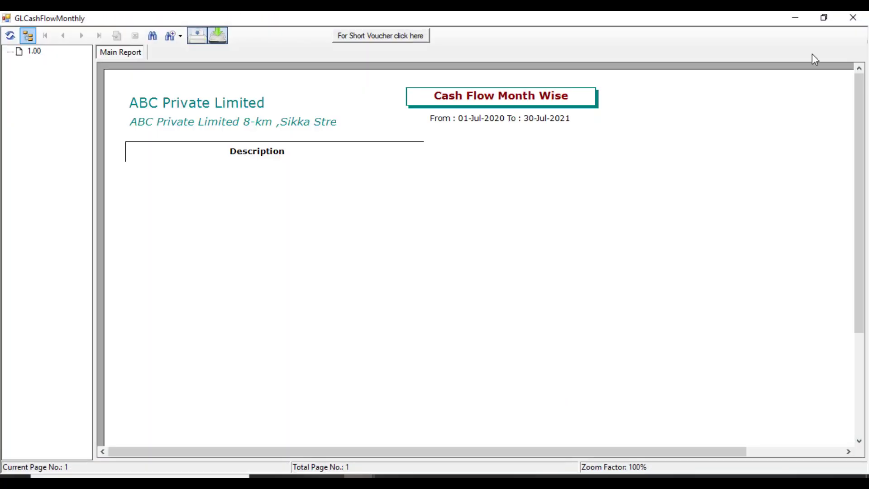
pyautogui.click(853, 18)
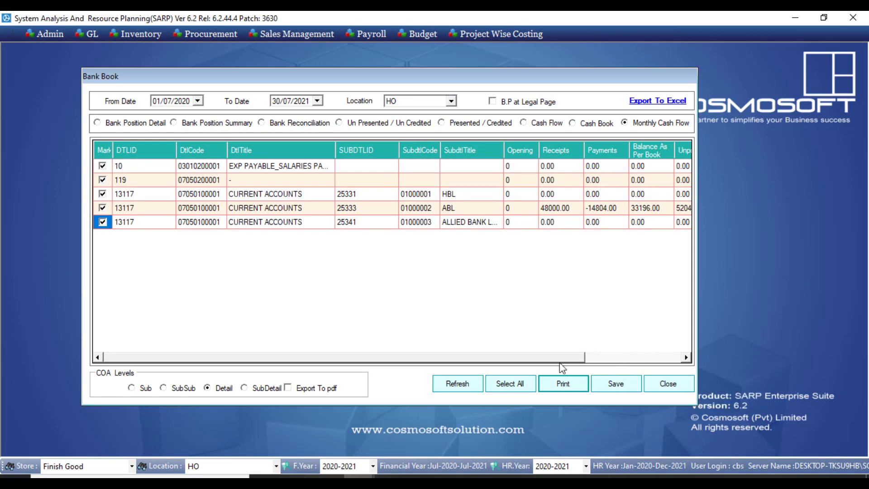
pyautogui.moveTo(560, 358); pyautogui.dragTo(674, 358)
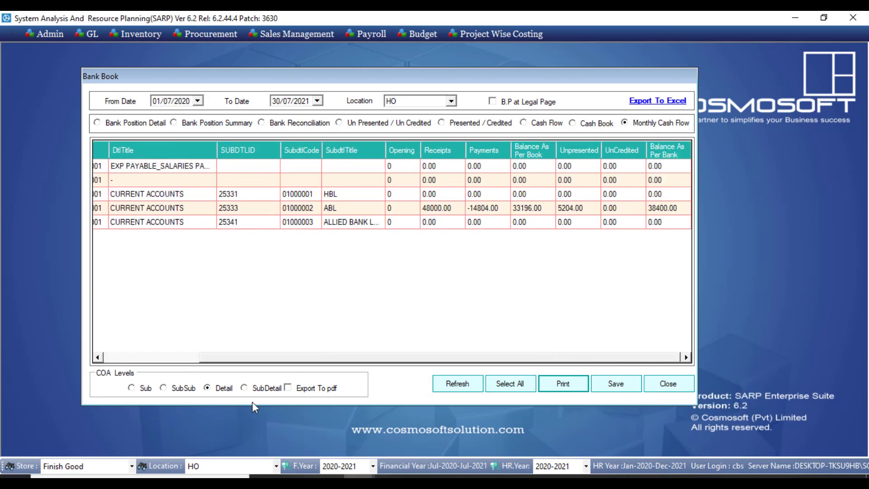
# Try to generate the Monthly Cash Flow report at the SubDetail account level, and set the level back to Detail
pyautogui.click(254, 388)
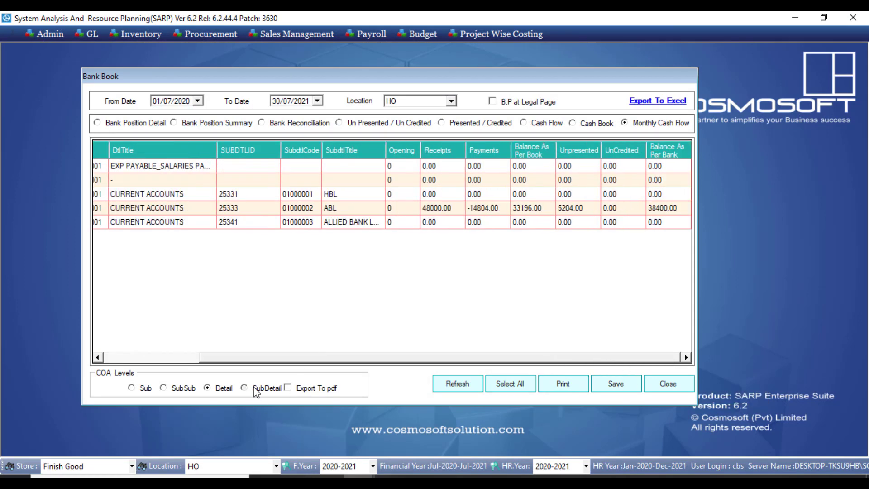
pyautogui.click(618, 382)
pyautogui.click(562, 385)
pyautogui.click(467, 286)
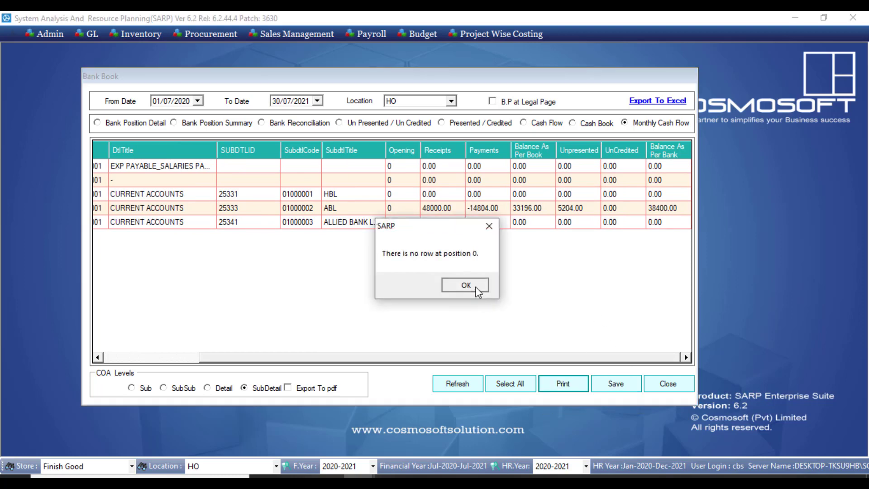
pyautogui.click(223, 390)
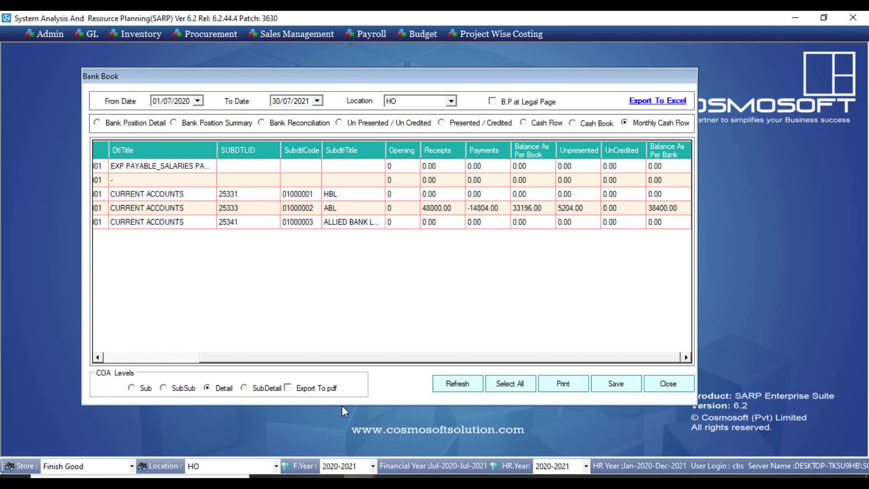